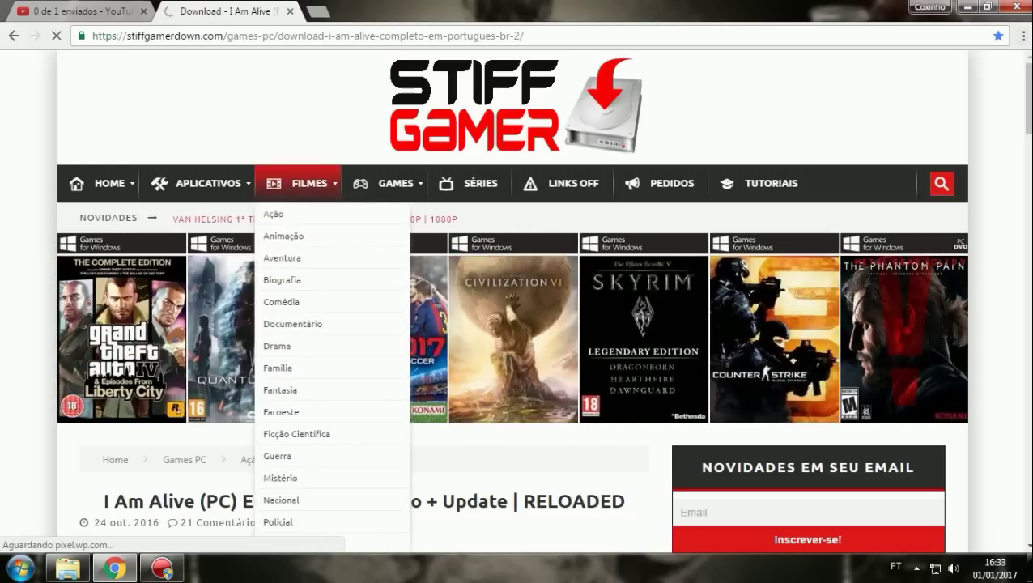
Find the download links section on the I Am Alive page and close the pop-up window that opens
{"action": "scroll", "coordinate": [299, 183], "scroll_direction": "down", "scroll_amount": 1}
{"action": "scroll", "coordinate": [515, 300], "scroll_direction": "down", "scroll_amount": 2}
{"action": "scroll", "coordinate": [515, 300], "scroll_direction": "up", "scroll_amount": 3}
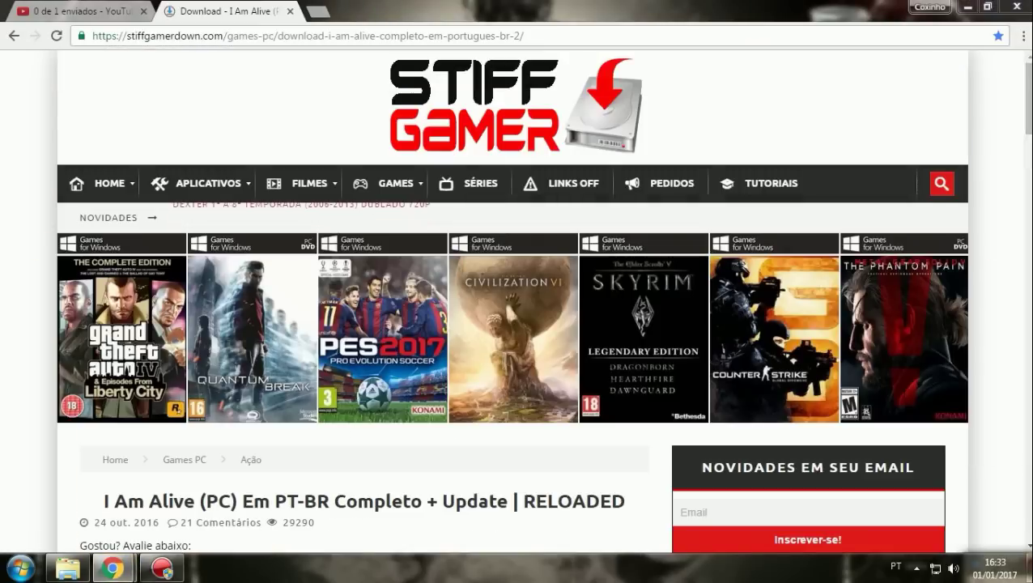
{"action": "scroll", "coordinate": [515, 299], "scroll_direction": "down", "scroll_amount": 2}
{"action": "scroll", "coordinate": [515, 300], "scroll_direction": "down", "scroll_amount": 8}
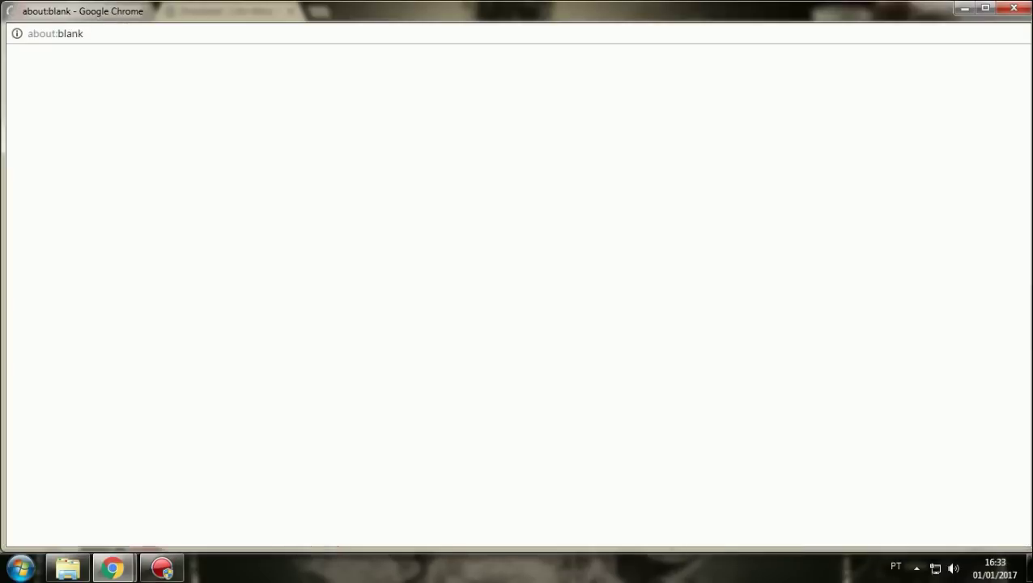
{"action": "left_click", "coordinate": [1013, 7]}
{"action": "scroll", "coordinate": [515, 319], "scroll_direction": "down", "scroll_amount": 3}
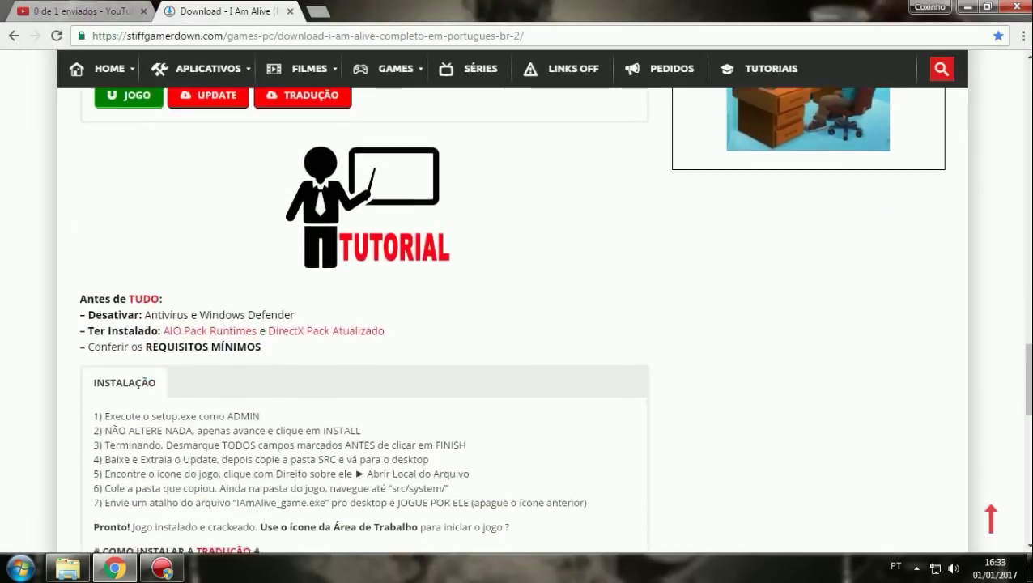
{"action": "scroll", "coordinate": [515, 320], "scroll_direction": "up", "scroll_amount": 2}
{"action": "scroll", "coordinate": [512, 324], "scroll_direction": "up", "scroll_amount": 1}
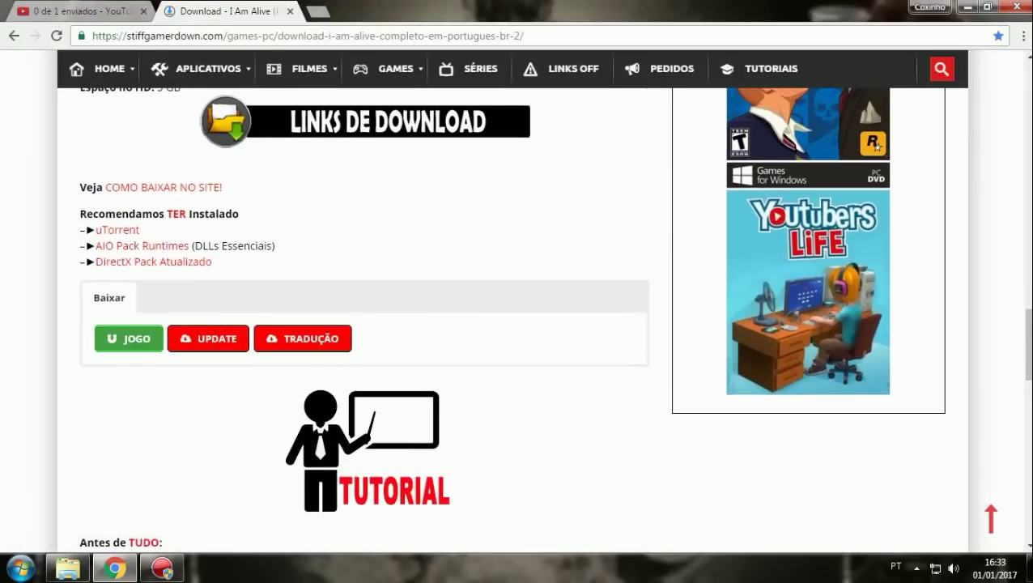
Open the JOGO torrent download link in its own tab and switch to that tab
{"action": "left_click", "coordinate": [129, 338]}
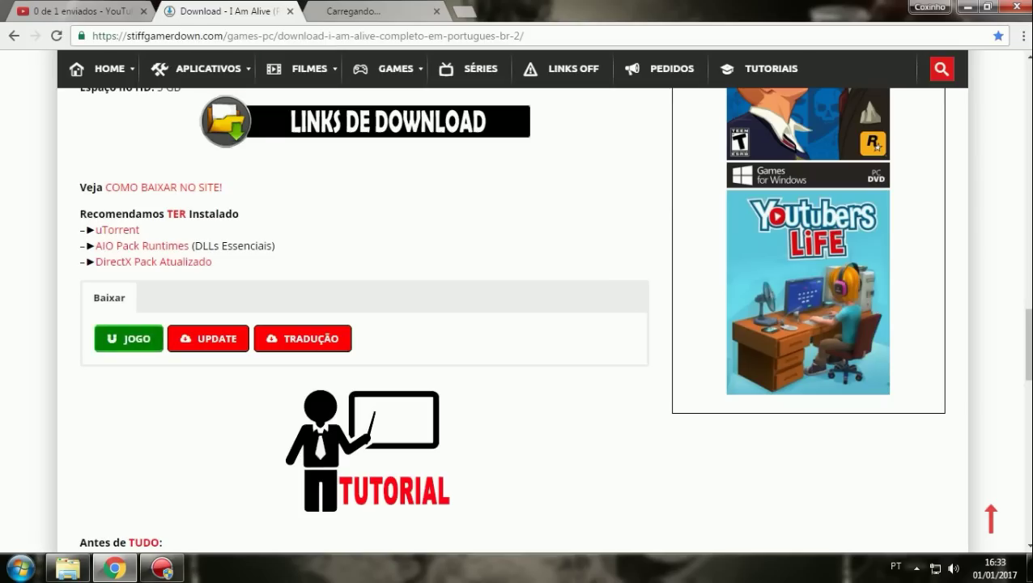
{"action": "left_click", "coordinate": [128, 338]}
{"action": "left_click", "coordinate": [225, 11]}
{"action": "left_click", "coordinate": [369, 11]}
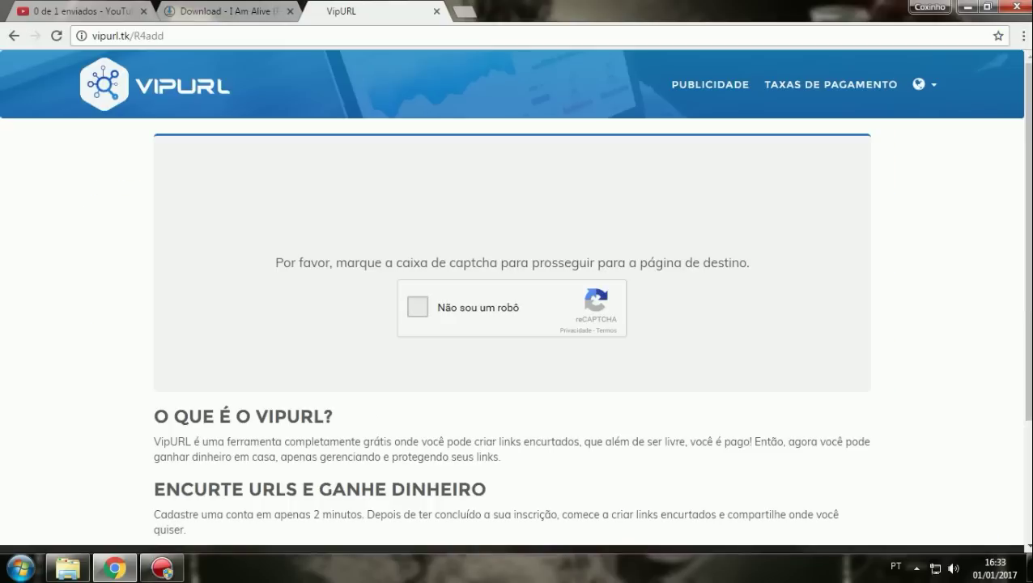
Complete the captcha on the VipURL page and get the game's torrent link after the countdown
{"action": "left_click", "coordinate": [417, 307]}
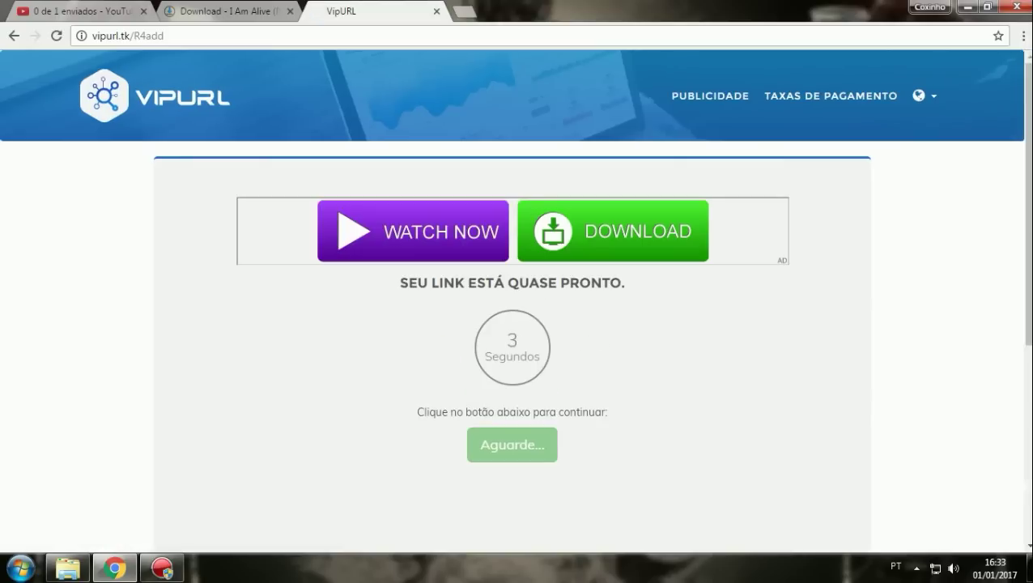
{"action": "scroll", "coordinate": [517, 299], "scroll_direction": "down", "scroll_amount": 2}
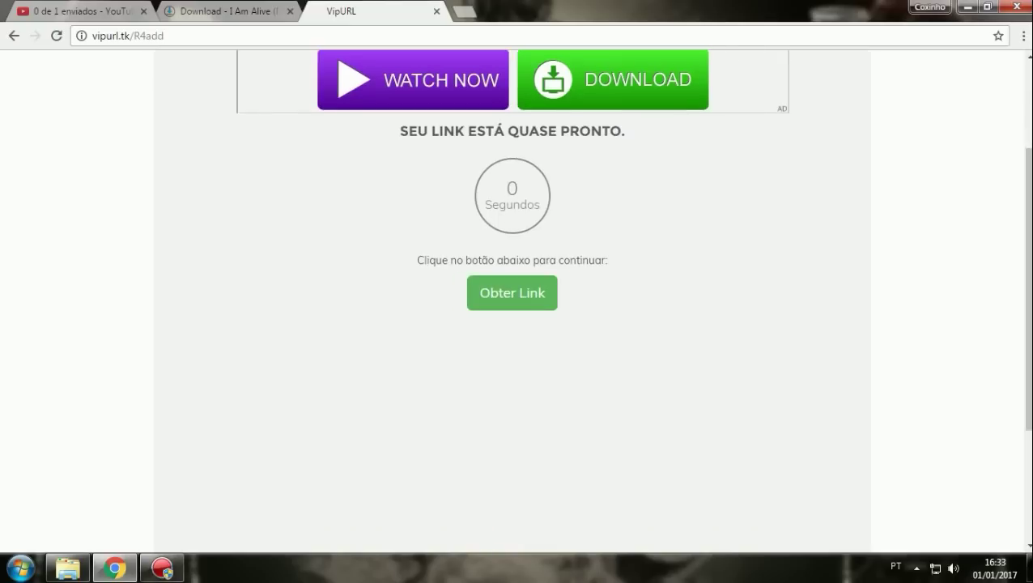
{"action": "left_click", "coordinate": [512, 293]}
{"action": "left_click", "coordinate": [512, 292]}
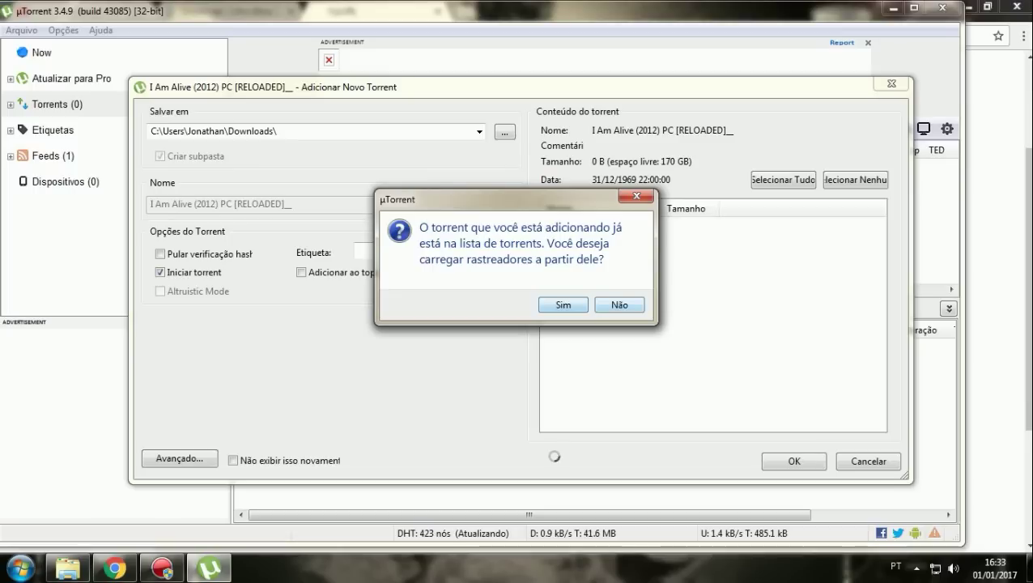
Add the I Am Alive RELOADED torrent with its trackers in µTorrent and set its bandwidth allocation to Alta
{"action": "key", "text": "Return"}
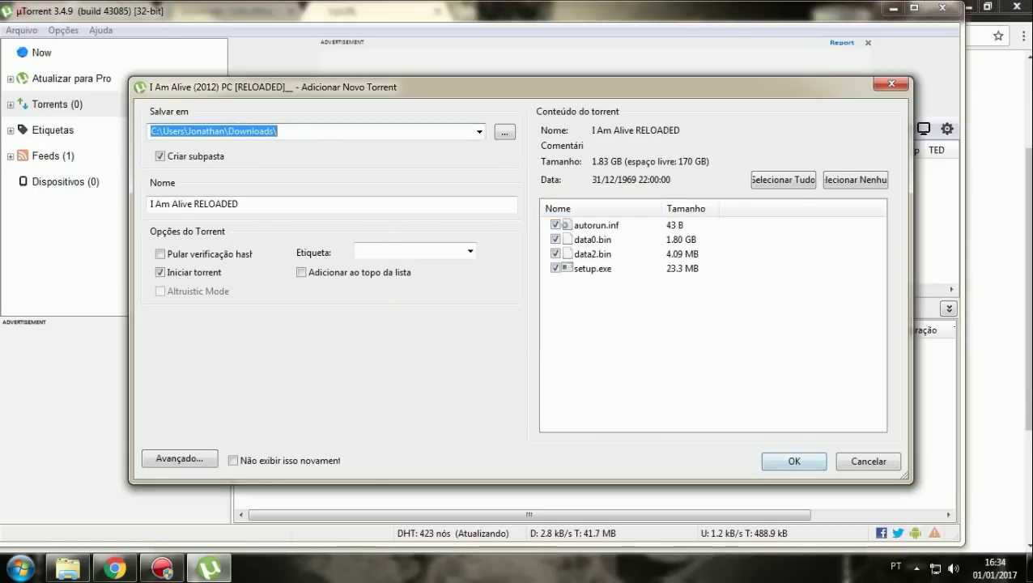
{"action": "left_click", "coordinate": [794, 461]}
{"action": "right_click", "coordinate": [719, 166]}
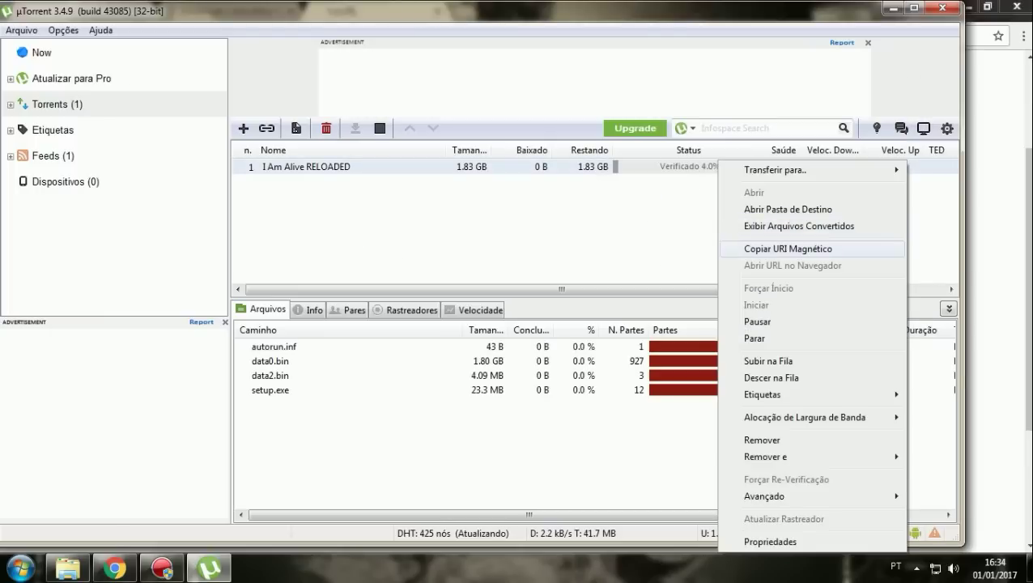
{"action": "mouse_move", "coordinate": [808, 417]}
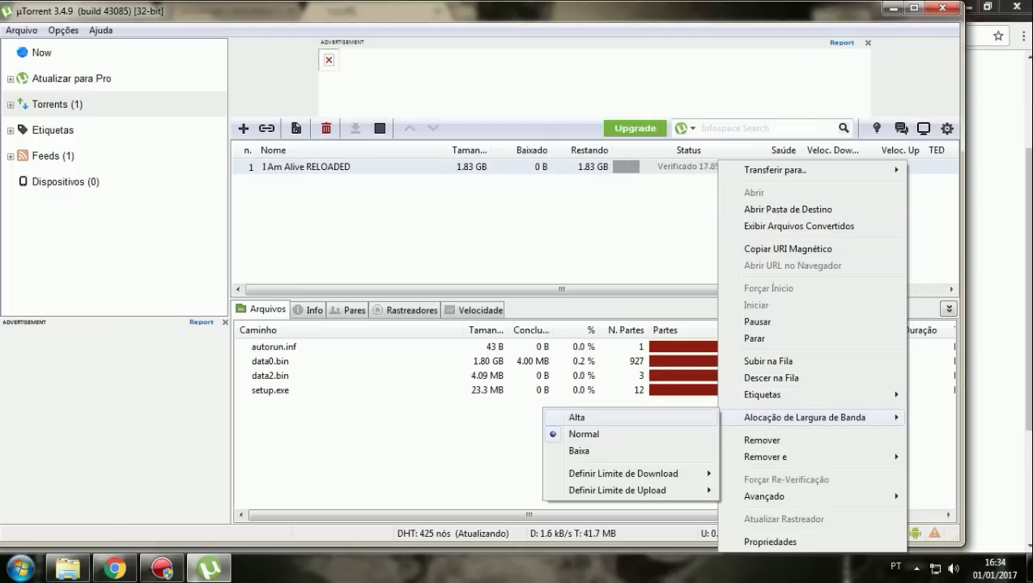
{"action": "left_click", "coordinate": [577, 417]}
{"action": "left_click", "coordinate": [577, 226]}
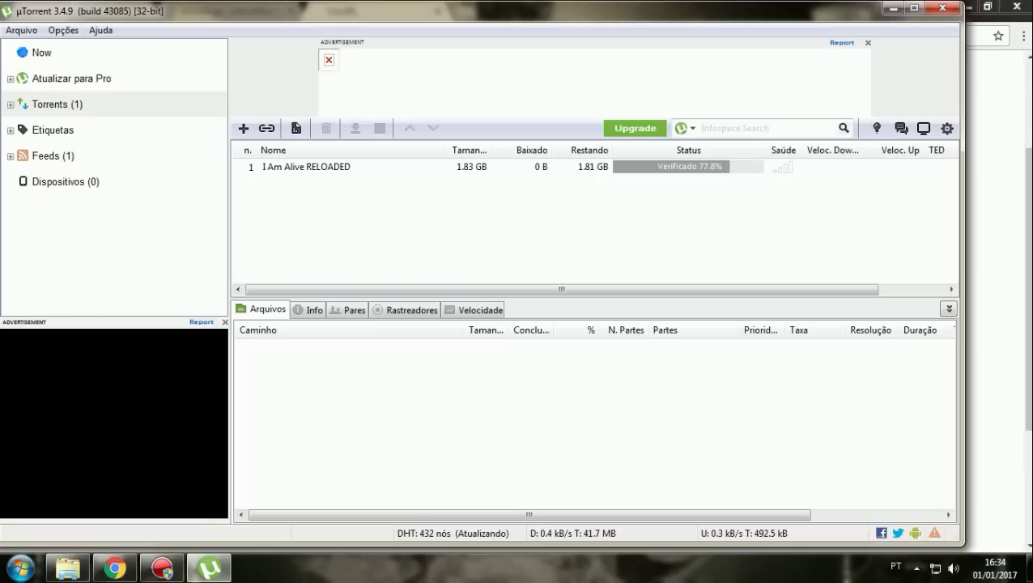
Pause the I Am Alive RELOADED torrent and remove it from the list, closing µTorrent and the VipURL tab
{"action": "right_click", "coordinate": [646, 166]}
{"action": "left_click", "coordinate": [684, 322]}
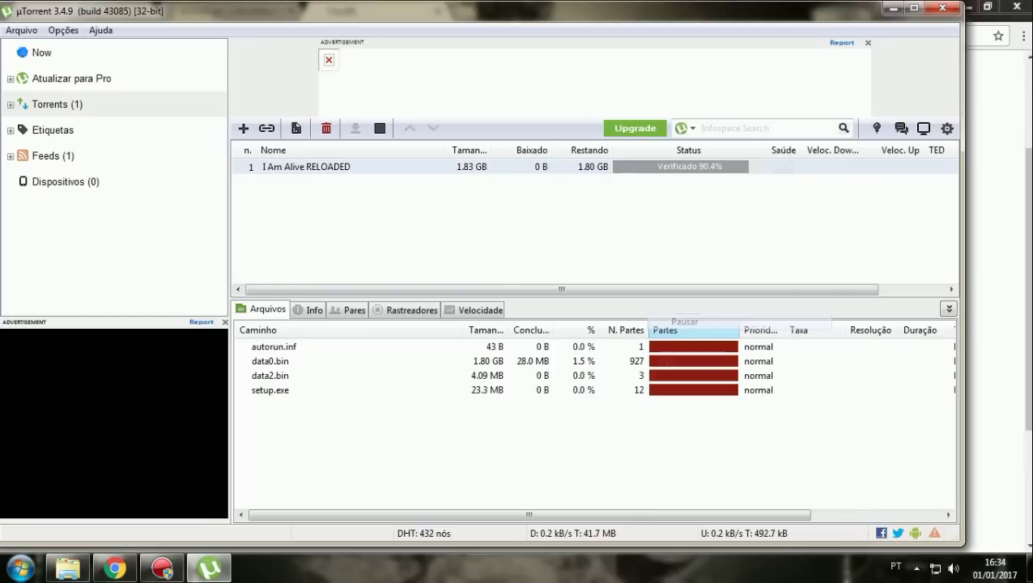
{"action": "right_click", "coordinate": [698, 166]}
{"action": "left_click", "coordinate": [750, 378]}
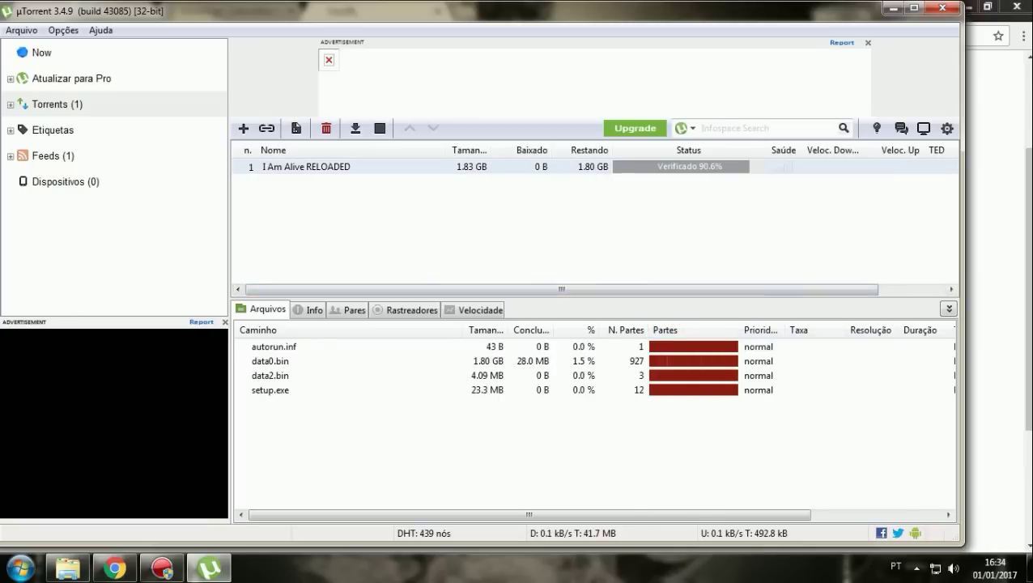
{"action": "right_click", "coordinate": [673, 166]}
{"action": "mouse_move", "coordinate": [728, 457]}
{"action": "left_click", "coordinate": [716, 440]}
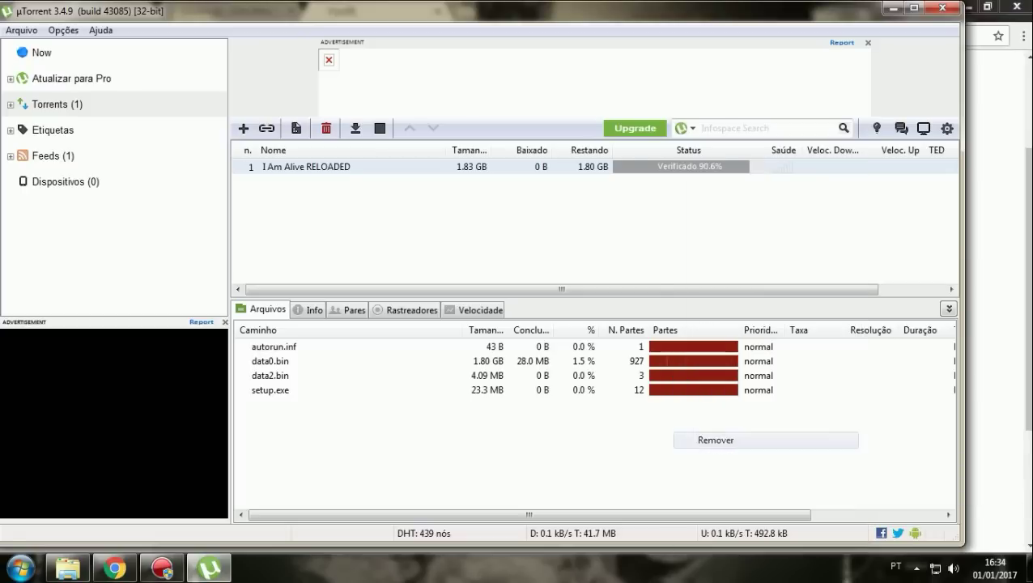
{"action": "left_click", "coordinate": [567, 294]}
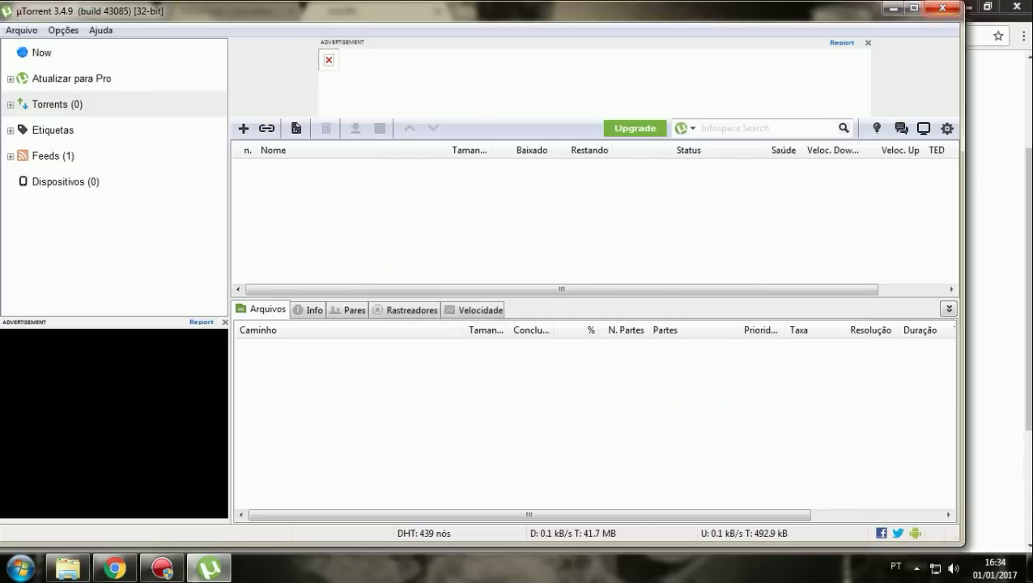
{"action": "left_click", "coordinate": [941, 8]}
{"action": "left_click", "coordinate": [436, 10]}
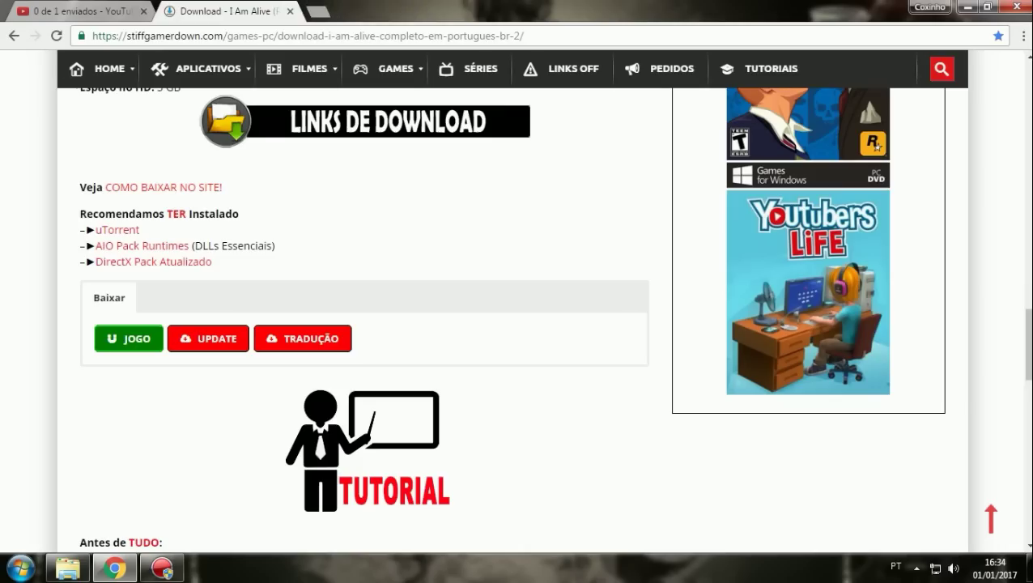
Open the UPDATE and TRADUÇÃO download links one after the other, closing each VipURL tab
{"action": "left_click", "coordinate": [208, 338]}
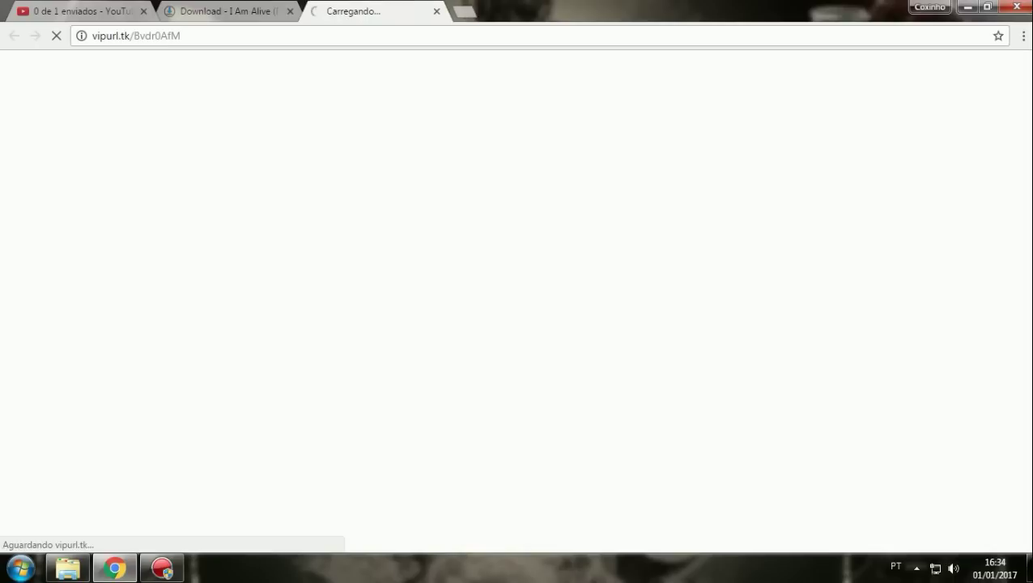
{"action": "left_click", "coordinate": [365, 11]}
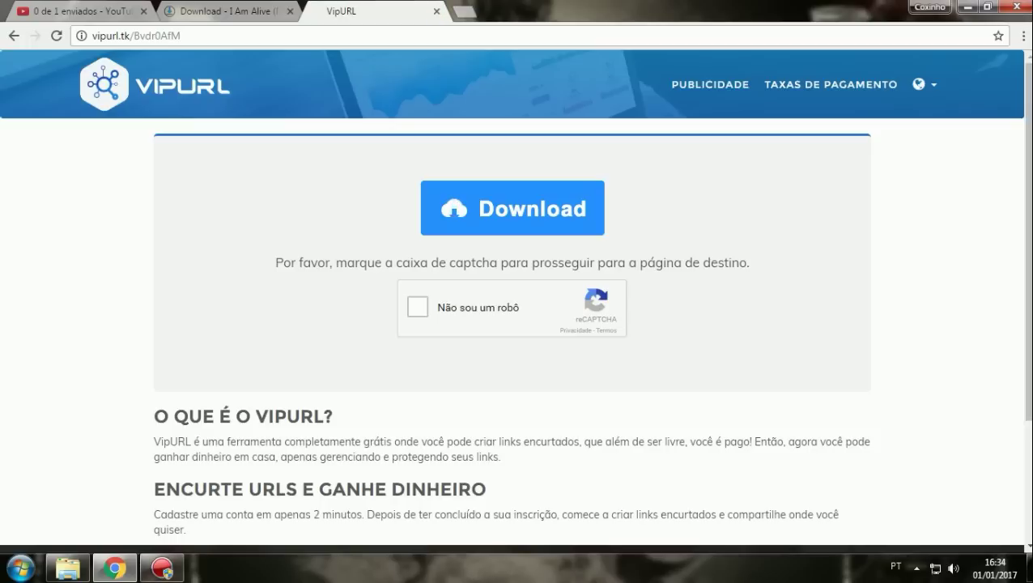
{"action": "left_click", "coordinate": [436, 11]}
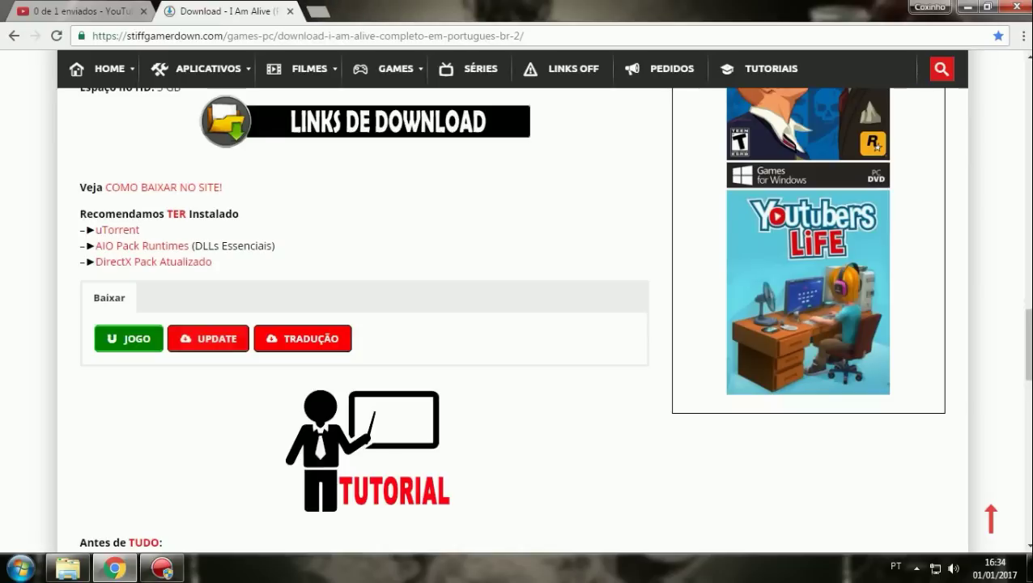
{"action": "left_click", "coordinate": [302, 339]}
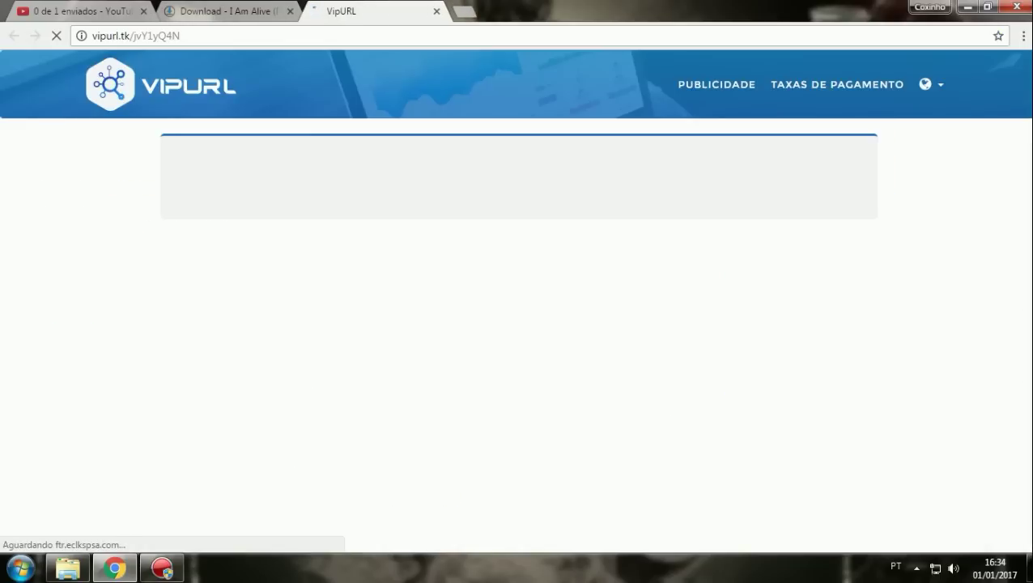
{"action": "key", "text": "ctrl+w"}
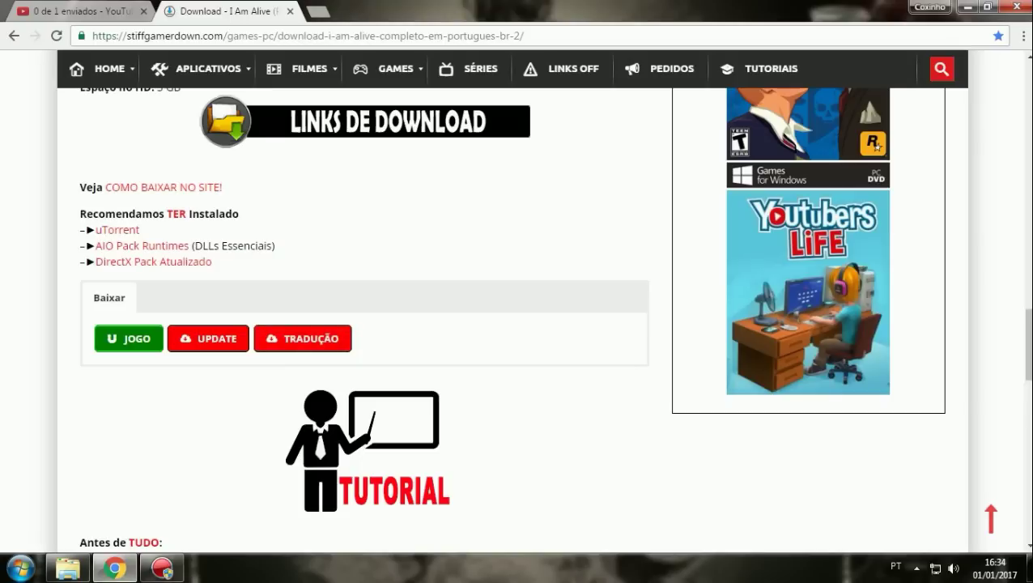
Show the desktop and check the downloaded update archive, I Am Alive RELOADED folder and translation archive
{"action": "key", "text": "super+d"}
{"action": "left_click_drag", "start_coordinate": [394, 287], "coordinate": [642, 166]}
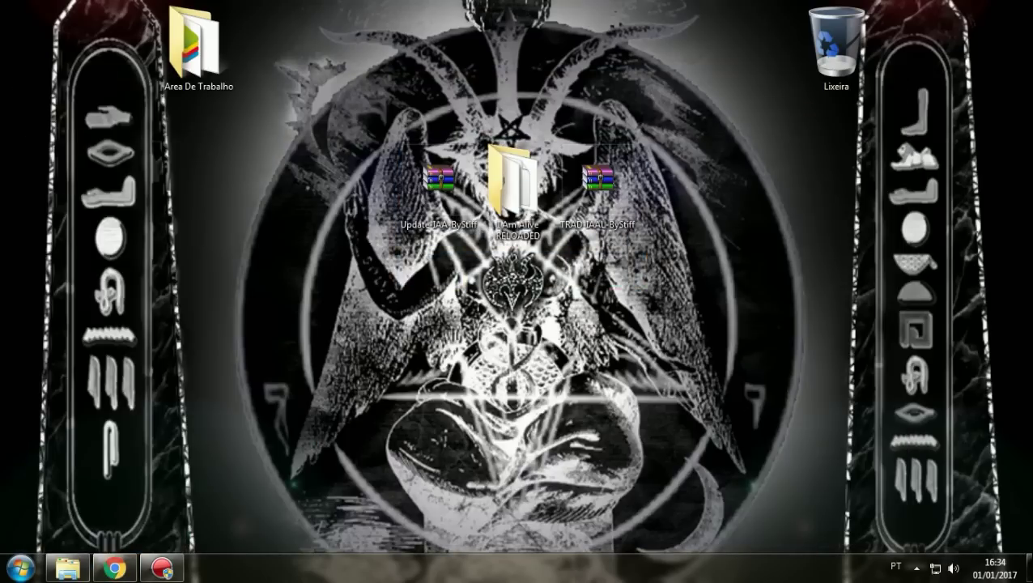
{"action": "left_click", "coordinate": [509, 191]}
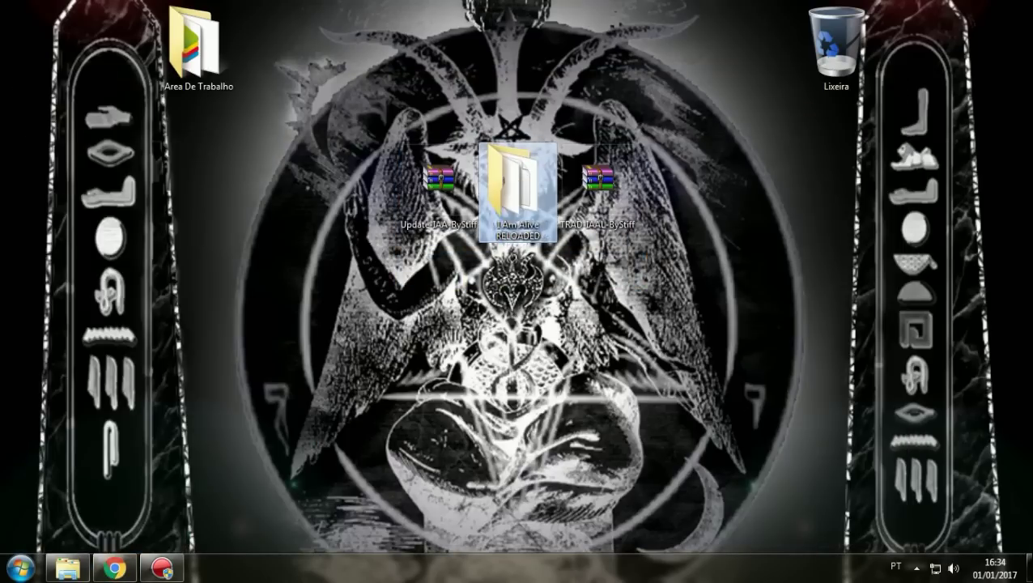
{"action": "left_click", "coordinate": [597, 186]}
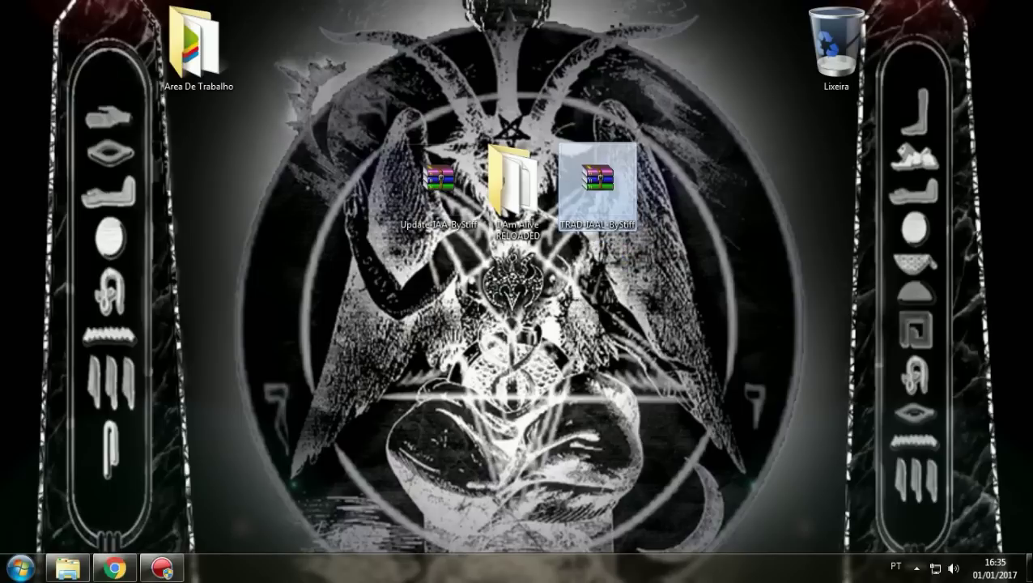
Look at the Downloads folder in Windows Explorer and close the window
{"action": "key", "text": "super"}
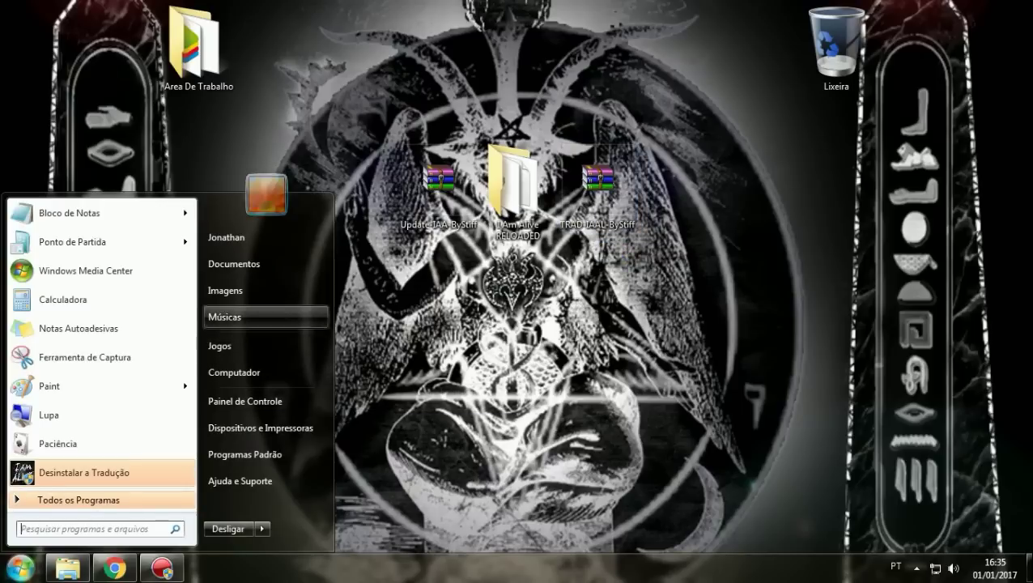
{"action": "key", "text": "super"}
{"action": "left_click", "coordinate": [68, 568]}
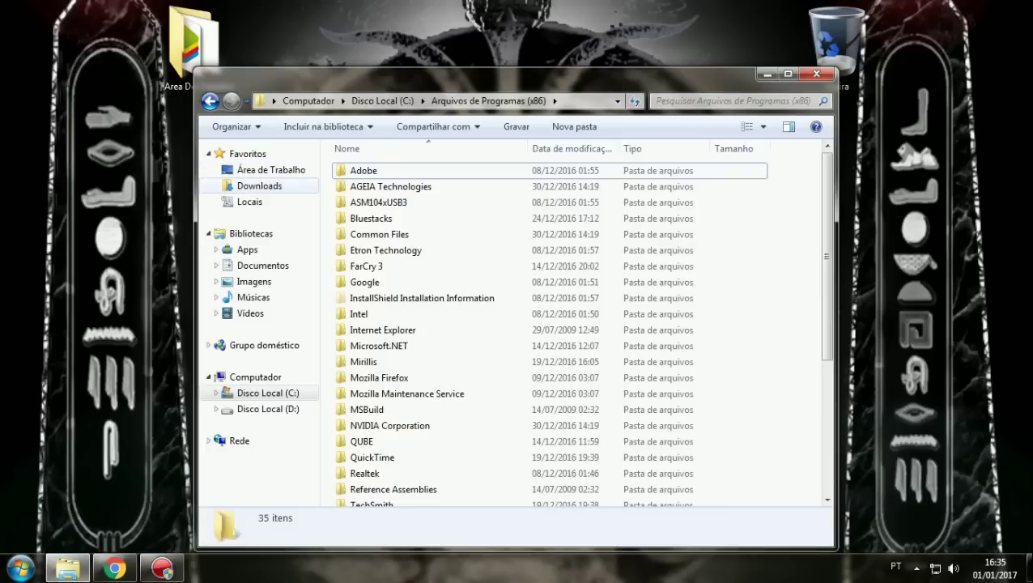
{"action": "left_click", "coordinate": [259, 185]}
{"action": "left_click", "coordinate": [817, 73]}
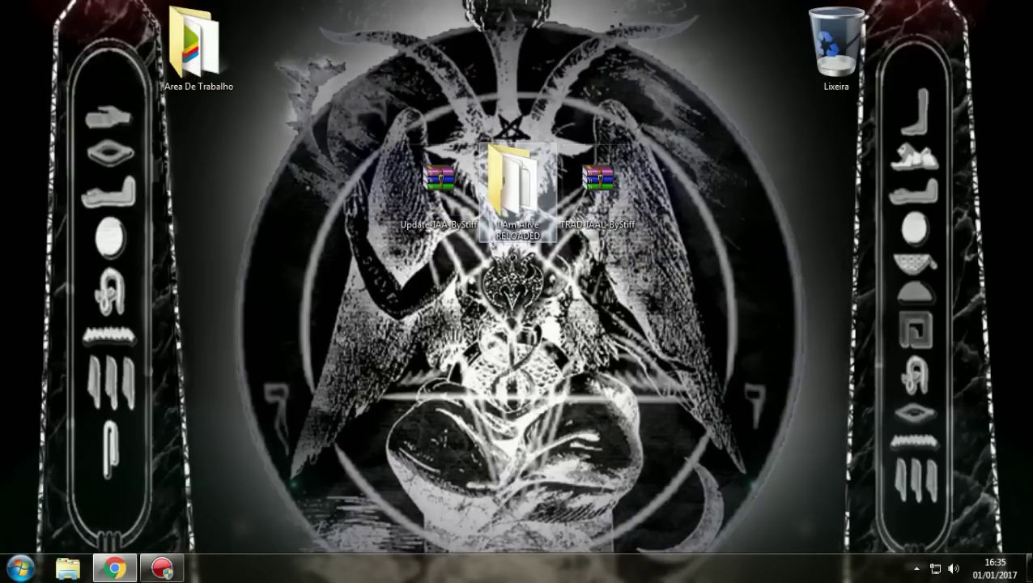
Open the I Am Alive RELOADED folder from the desktop and move its window slightly higher
{"action": "left_click", "coordinate": [518, 191]}
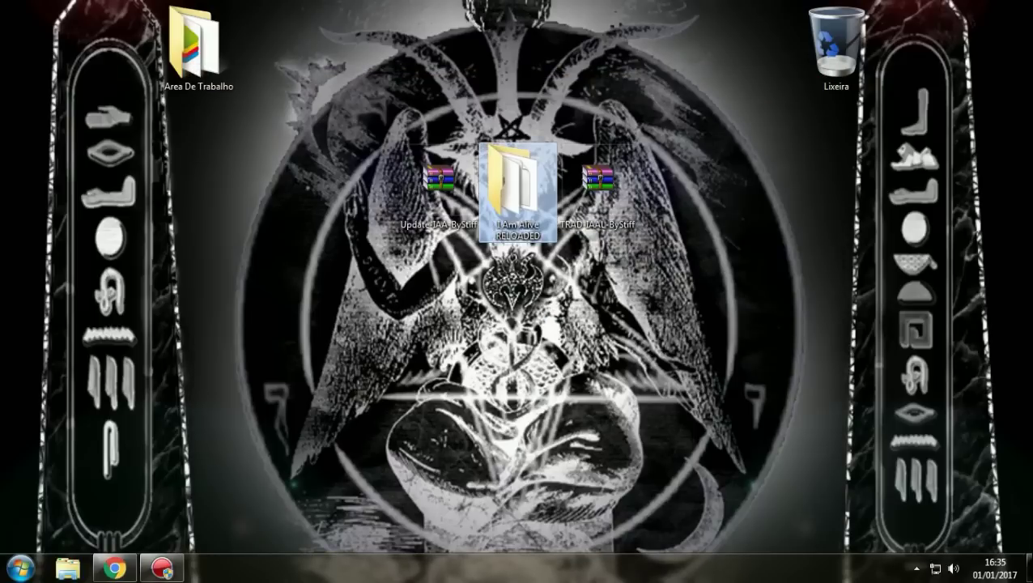
{"action": "double_click", "coordinate": [517, 191]}
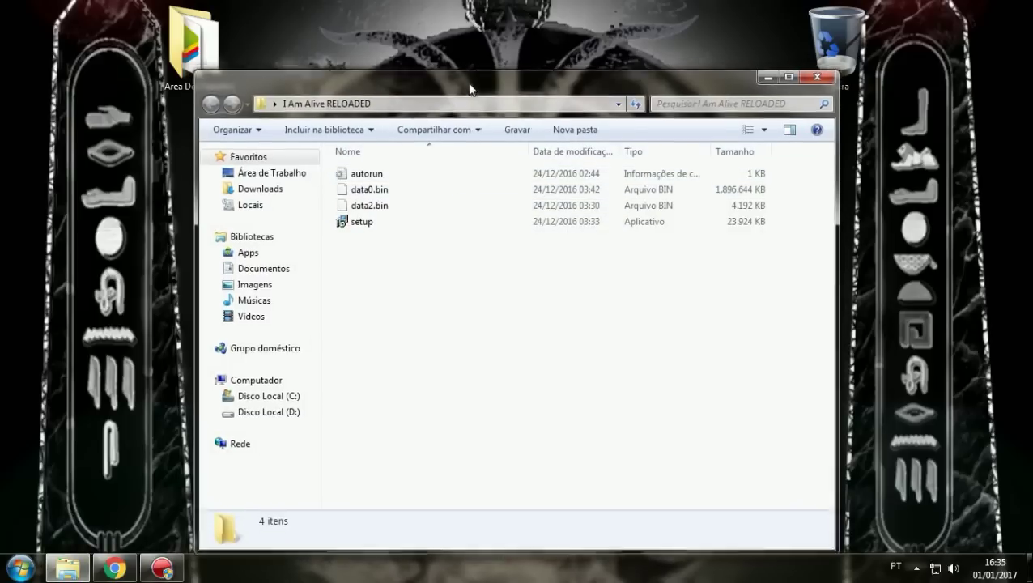
{"action": "left_click_drag", "start_coordinate": [467, 83], "coordinate": [464, 60]}
Run the game's setup file as administrator and accept English as the installation language
{"action": "left_click", "coordinate": [359, 198]}
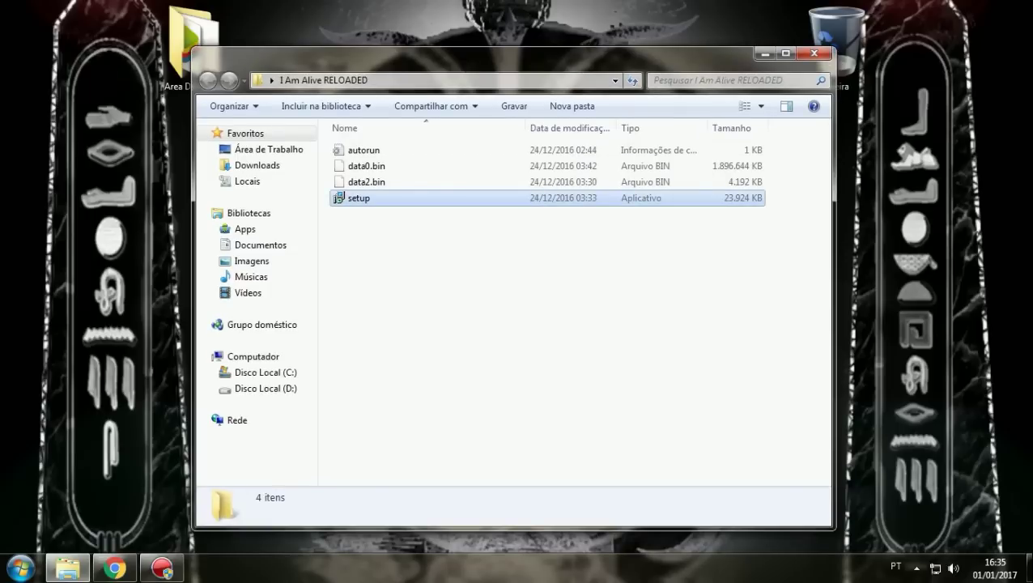
{"action": "right_click", "coordinate": [366, 198]}
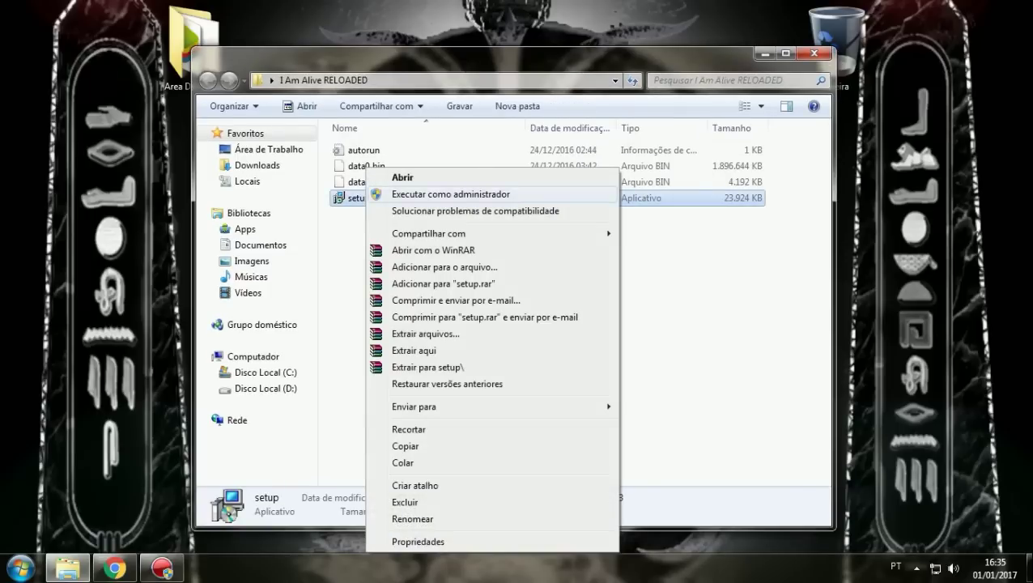
{"action": "left_click", "coordinate": [450, 194]}
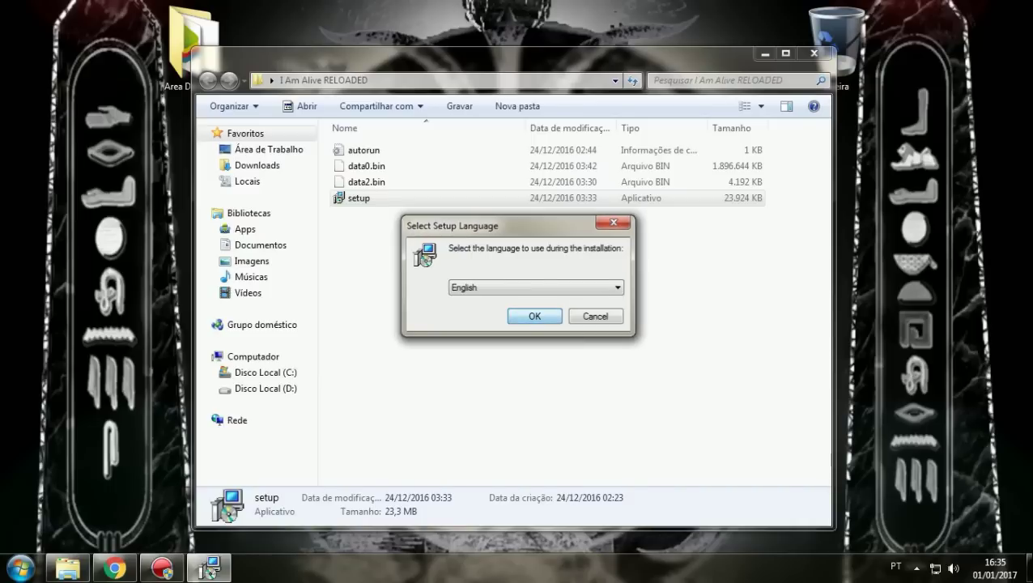
{"action": "key", "text": "Return"}
{"action": "key", "text": "Return"}
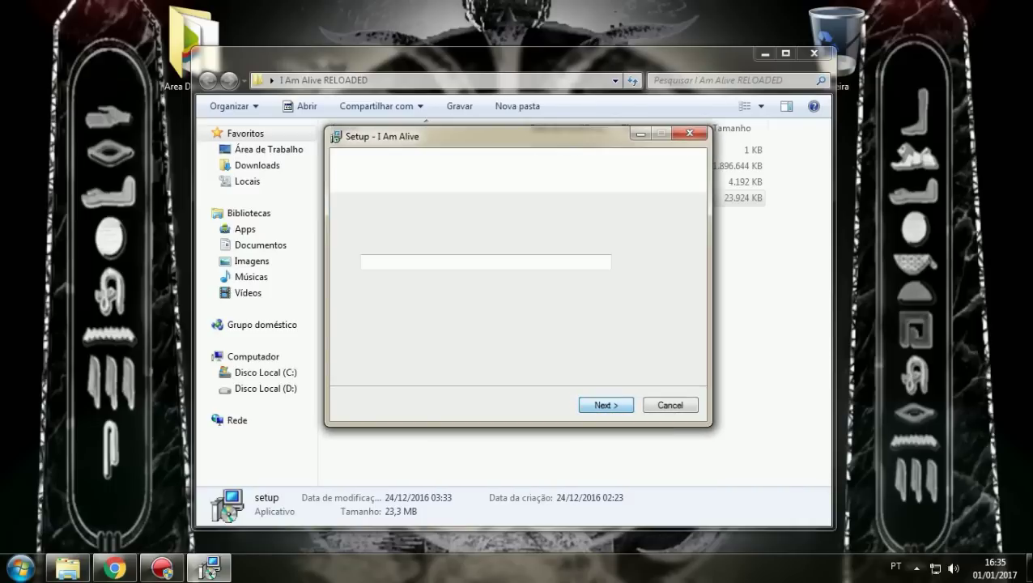
Go through the first setup pages and keep C:\Program Files (x86)\I Am Alive as the installation folder
{"action": "key", "text": "Return"}
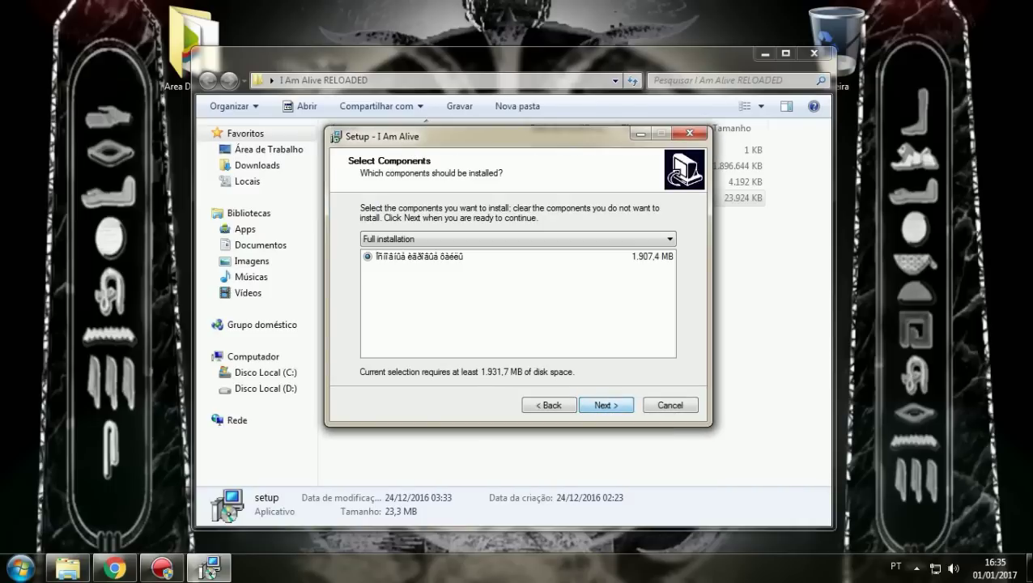
{"action": "key", "text": "Return"}
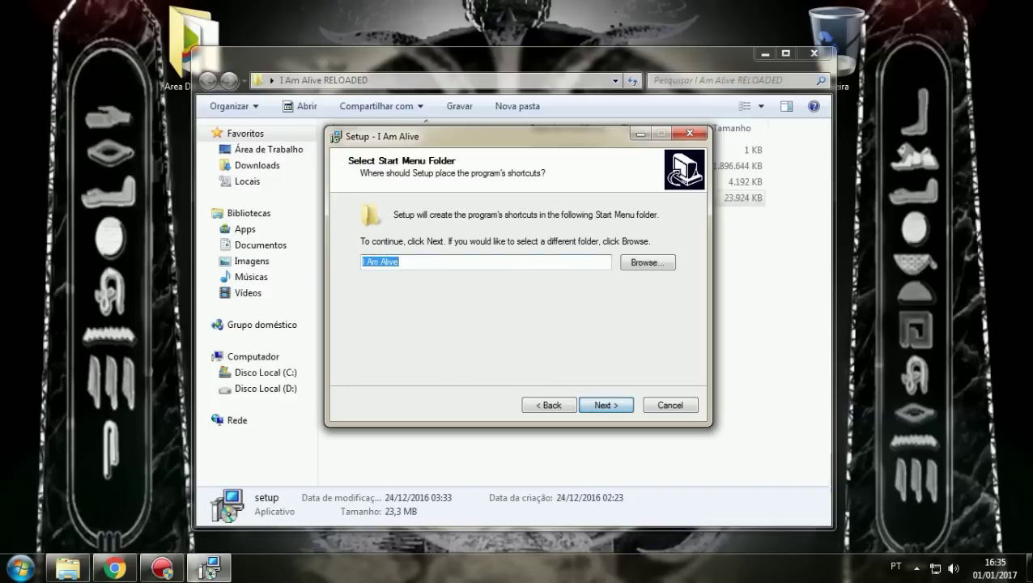
{"action": "key", "text": "alt+b"}
{"action": "key", "text": "alt+b"}
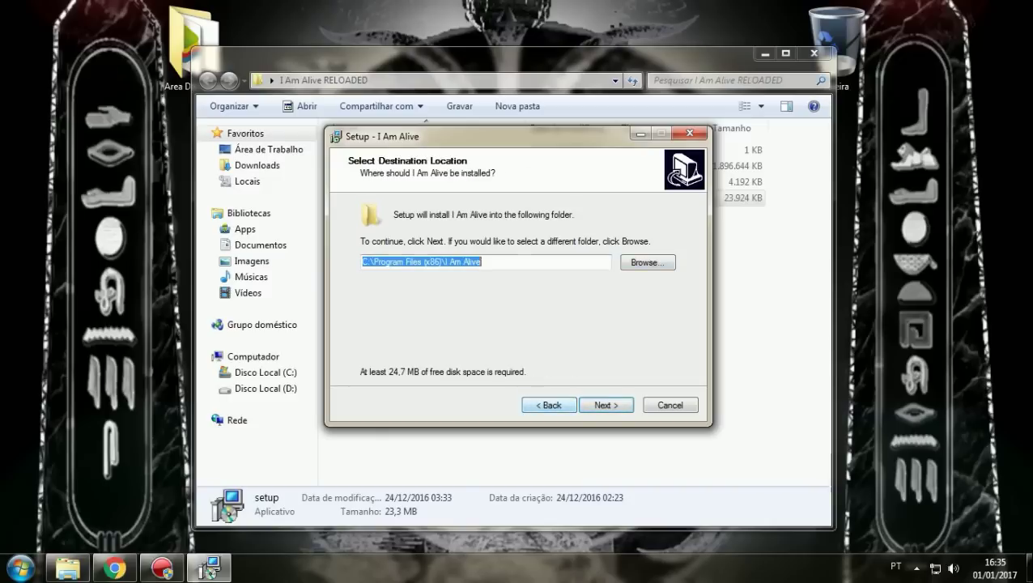
{"action": "key", "text": "alt+b"}
{"action": "key", "text": "Return"}
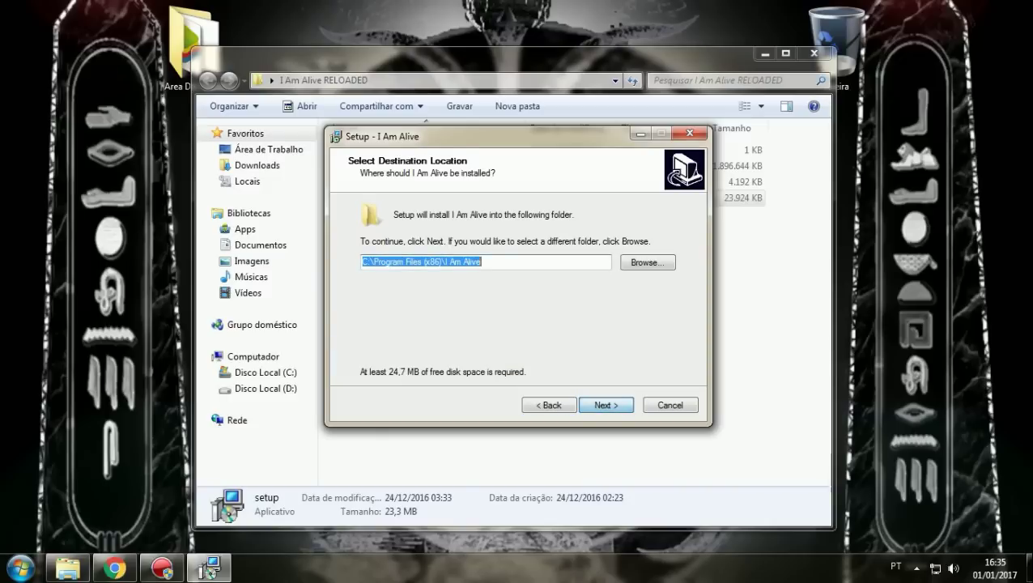
{"action": "left_click", "coordinate": [483, 261]}
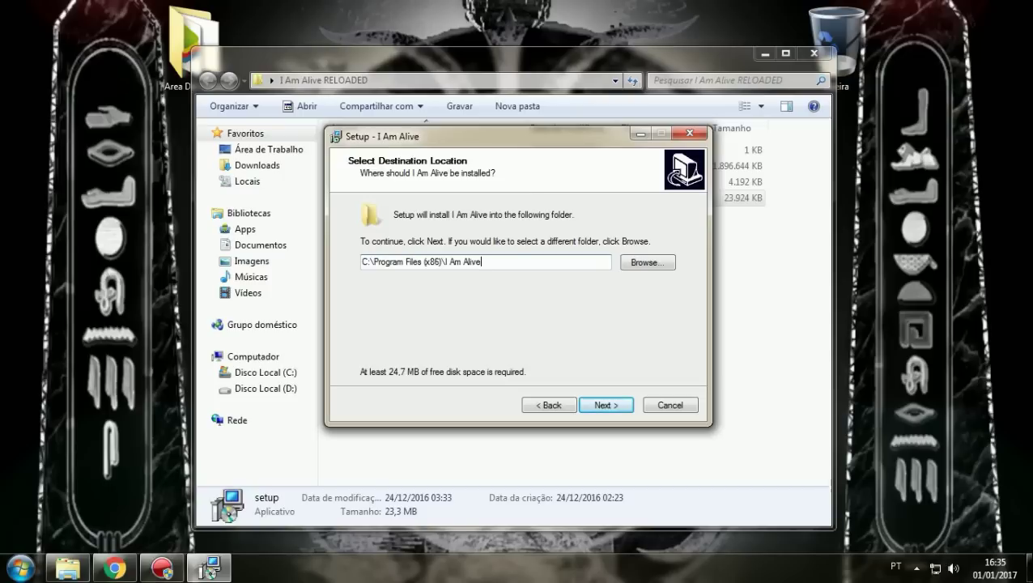
{"action": "key", "text": "Return"}
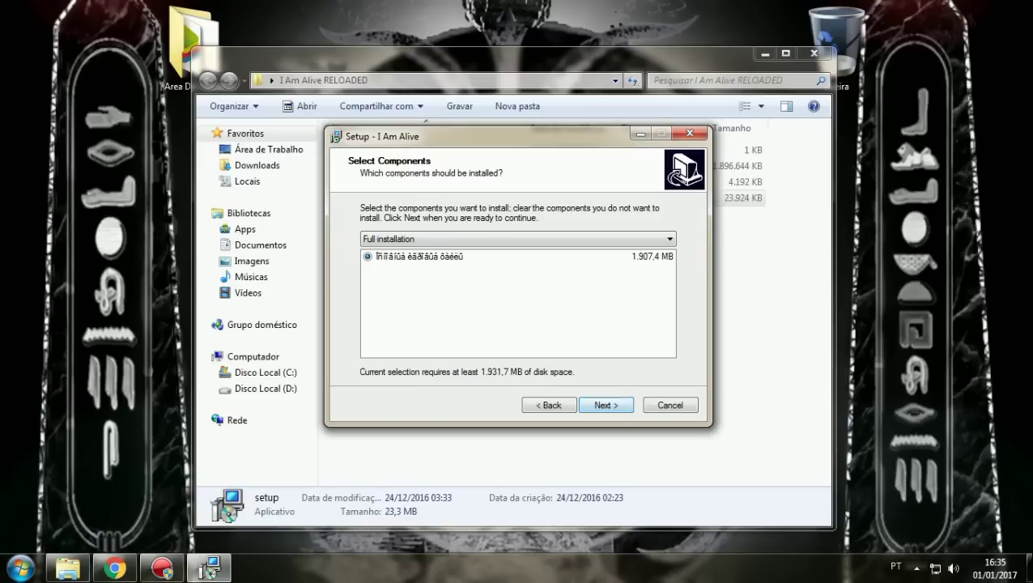
Keep the Full installation component set and the I Am Alive Start Menu folder, and install the game
{"action": "left_click", "coordinate": [517, 239]}
{"action": "left_click", "coordinate": [518, 239]}
{"action": "key", "text": "Return"}
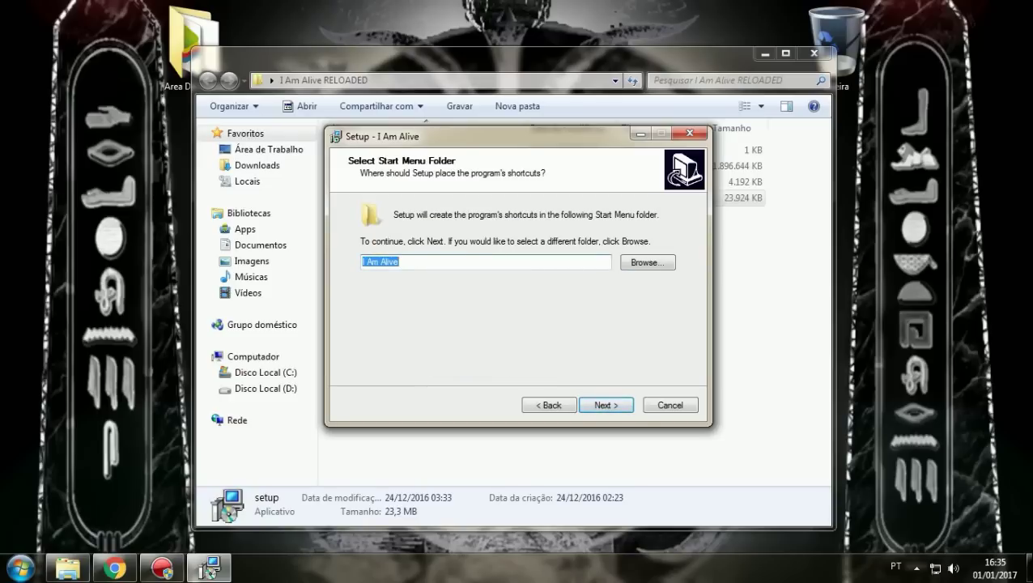
{"action": "key", "text": "Return"}
{"action": "key", "text": "Return"}
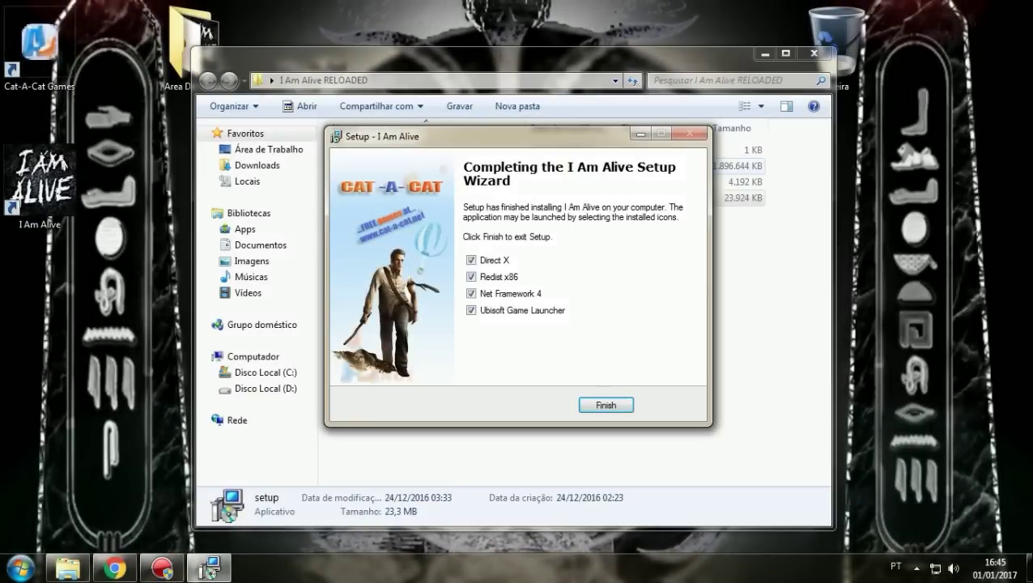
Deselect Ubisoft Game Launcher, Net Framework 4 and Redist x86 on the completion page and finish the setup
{"action": "left_click_drag", "start_coordinate": [583, 146], "coordinate": [617, 149]}
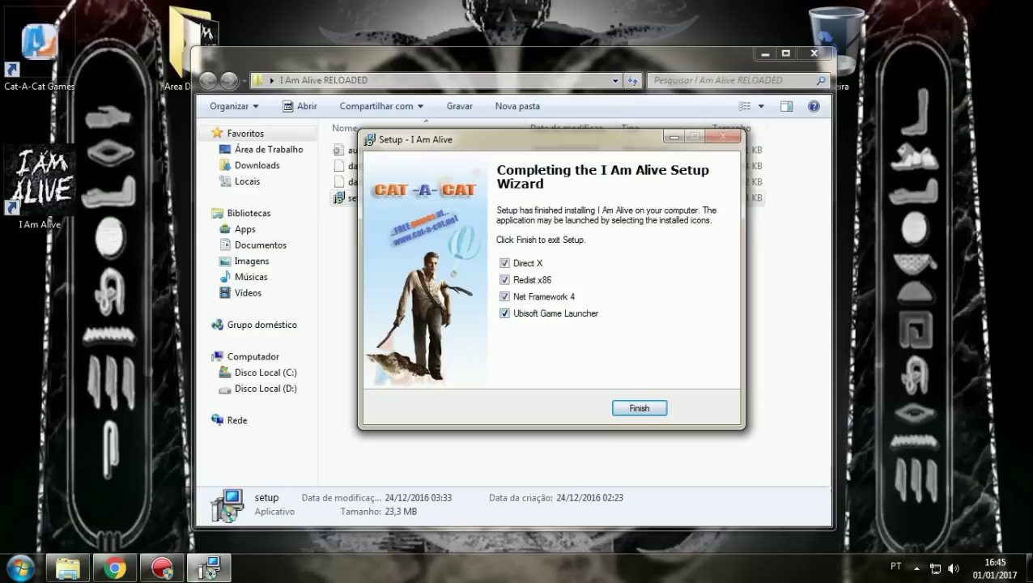
{"action": "left_click", "coordinate": [505, 313]}
{"action": "left_click", "coordinate": [505, 296]}
{"action": "left_click", "coordinate": [505, 279]}
{"action": "left_click", "coordinate": [639, 408]}
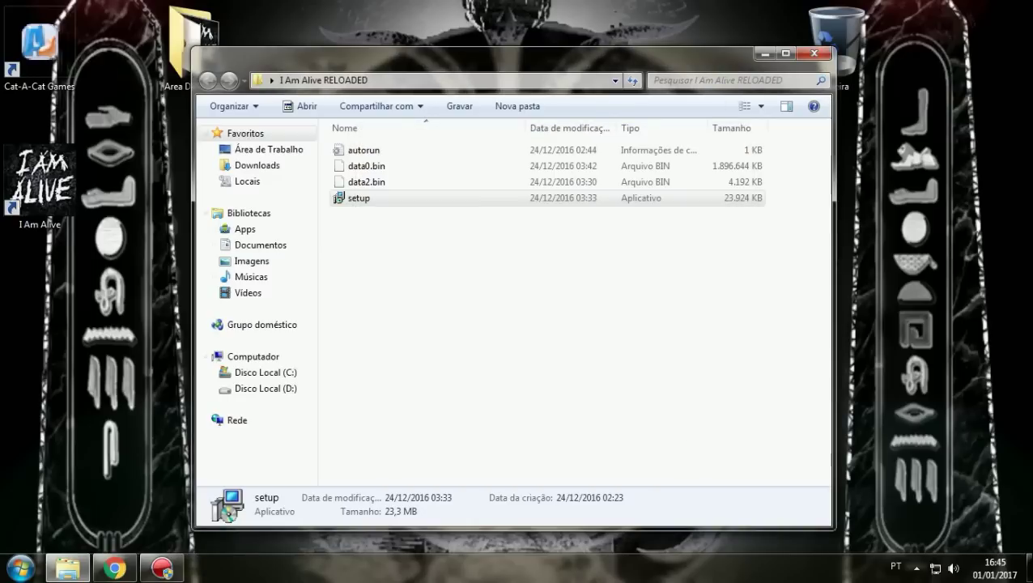
Minimize the folder window, move the RELOADED folder and translation archive to the desktop's top row, and place the update archive near the middle
{"action": "left_click", "coordinate": [764, 54]}
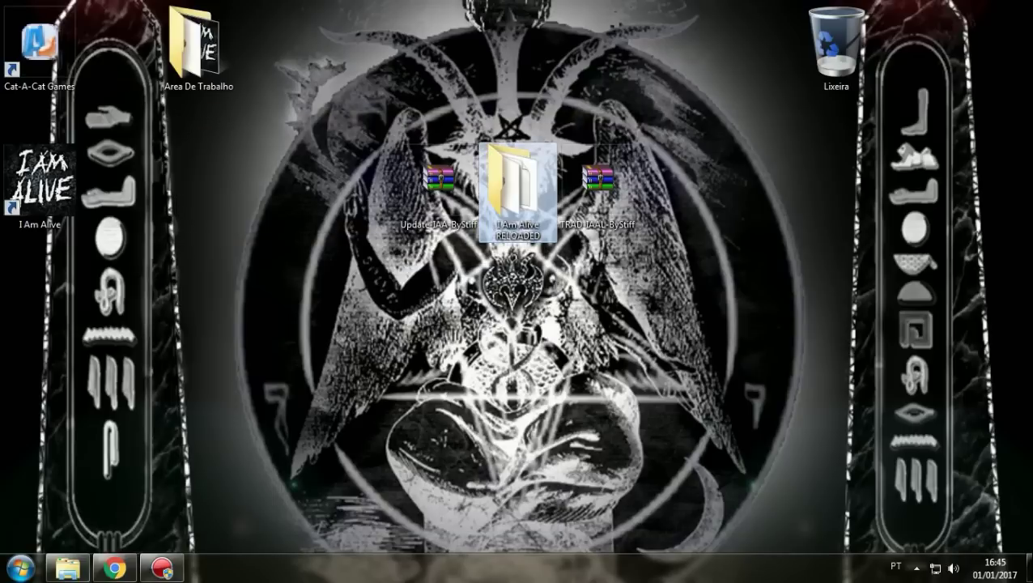
{"action": "left_click_drag", "start_coordinate": [510, 187], "coordinate": [510, 56]}
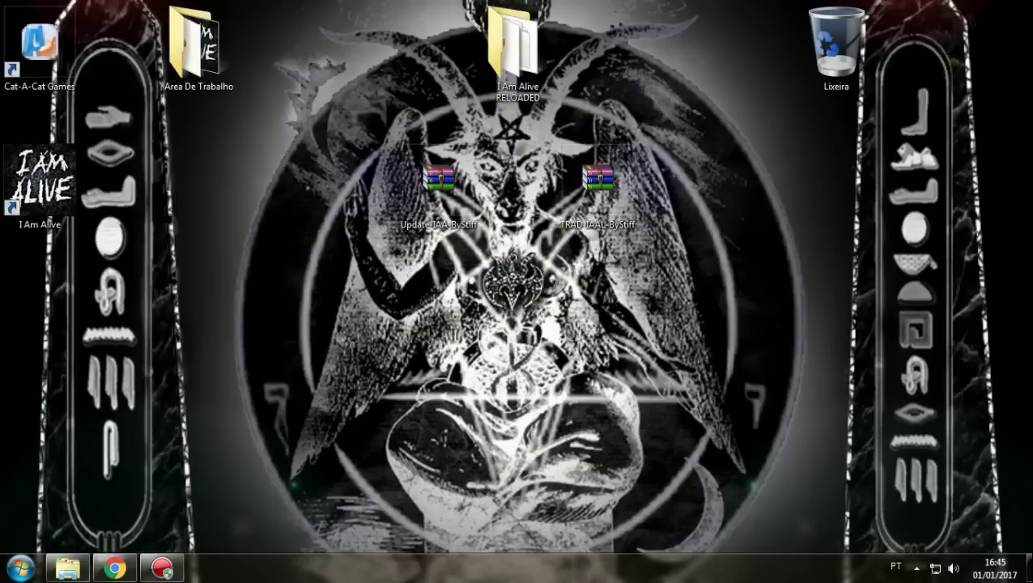
{"action": "left_click_drag", "start_coordinate": [599, 182], "coordinate": [599, 45]}
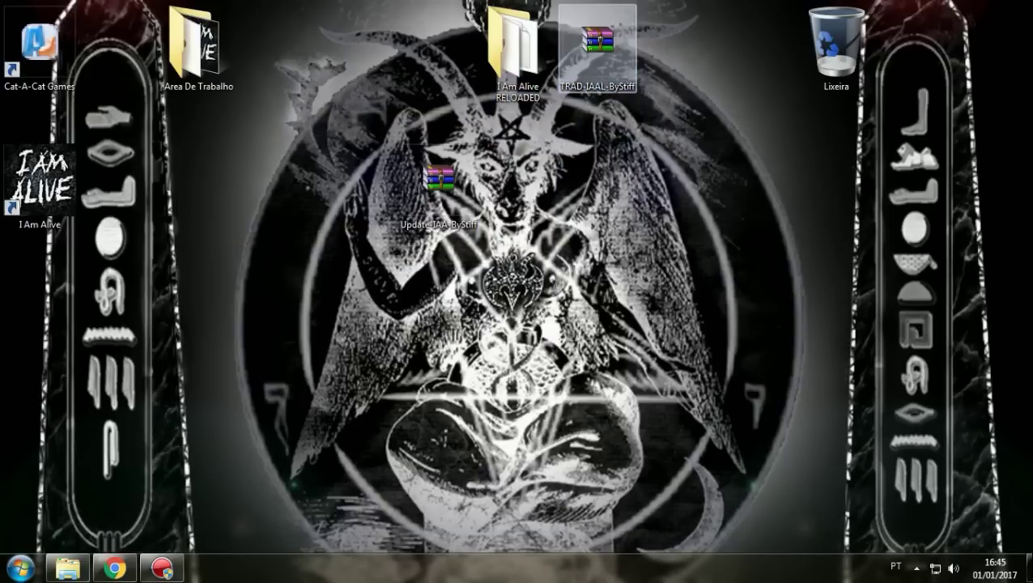
{"action": "right_click", "coordinate": [577, 30]}
{"action": "left_click", "coordinate": [534, 129]}
{"action": "left_click_drag", "start_coordinate": [439, 178], "coordinate": [519, 316]}
{"action": "left_click", "coordinate": [519, 247]}
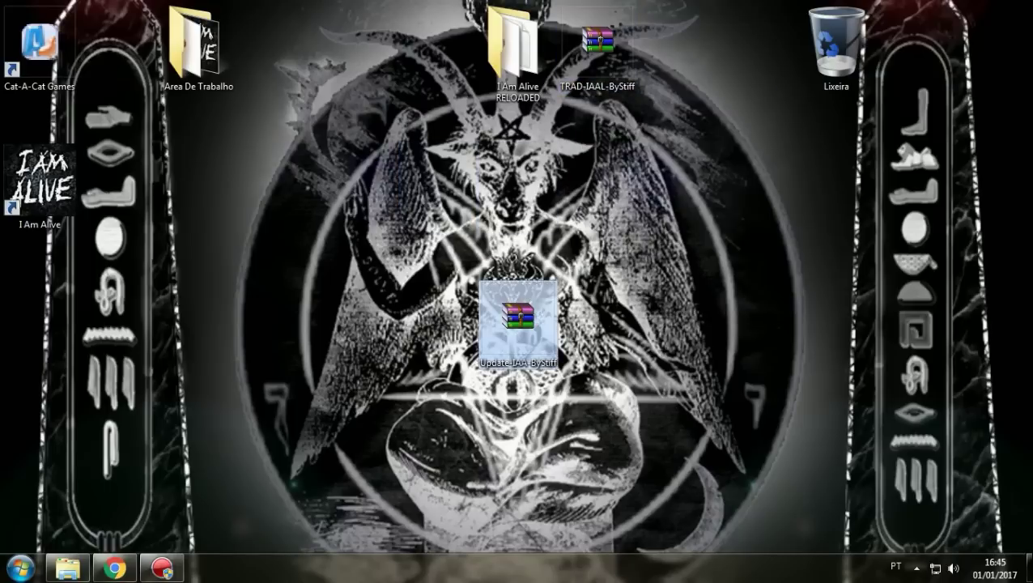
Extract the Update-IAA-ByStiff archive onto the desktop, then place the archive beside the RELOADED folder and the extracted src folder near the middle
{"action": "right_click", "coordinate": [520, 309]}
{"action": "left_click", "coordinate": [571, 82]}
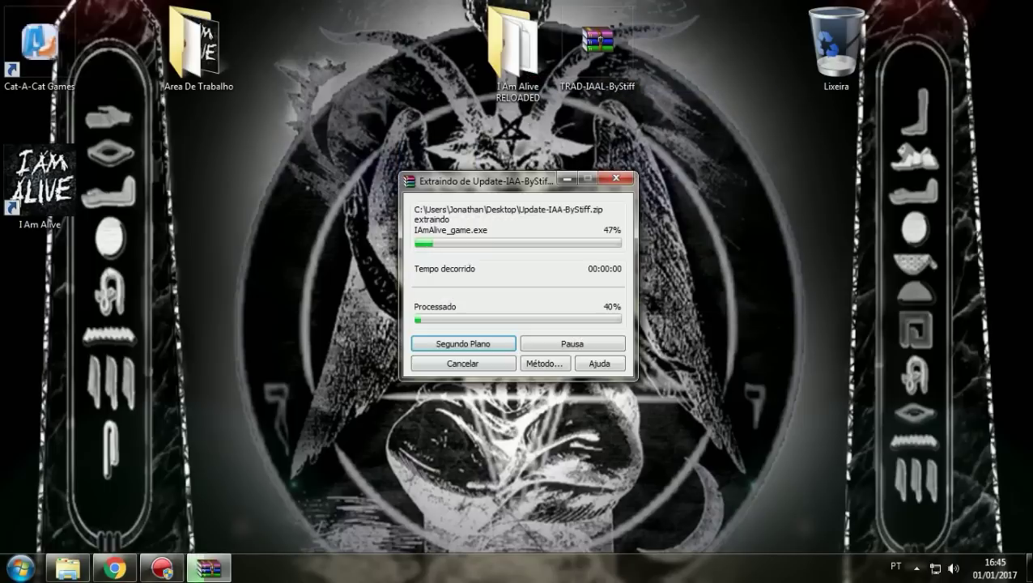
{"action": "left_click_drag", "start_coordinate": [595, 214], "coordinate": [438, 45]}
{"action": "left_click_drag", "start_coordinate": [32, 324], "coordinate": [441, 324]}
Copy the IAmAlive_game application from the System folder inside the extracted src folder
{"action": "double_click", "coordinate": [438, 324]}
{"action": "double_click", "coordinate": [396, 168]}
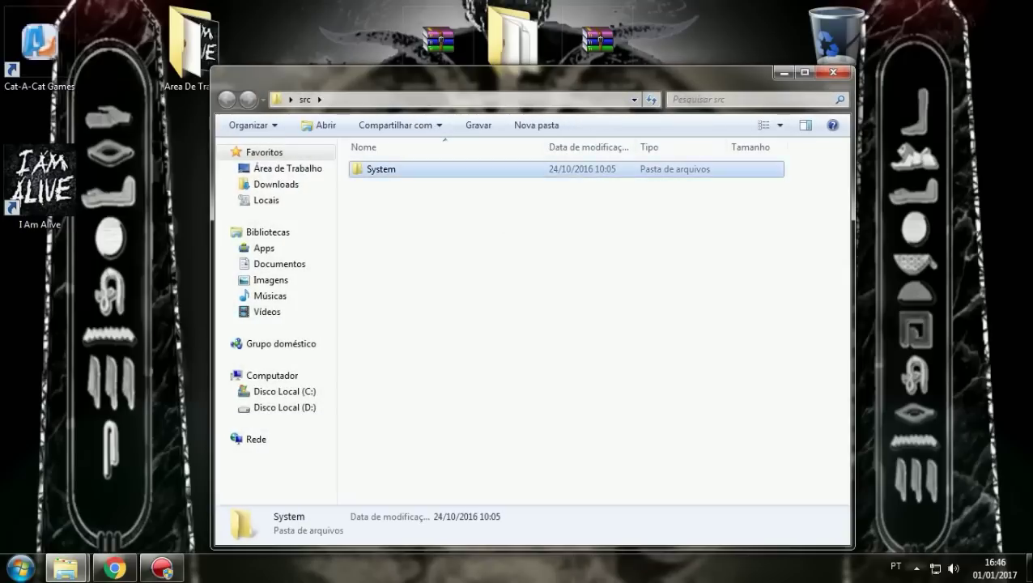
{"action": "left_click", "coordinate": [397, 168]}
{"action": "right_click", "coordinate": [403, 175]}
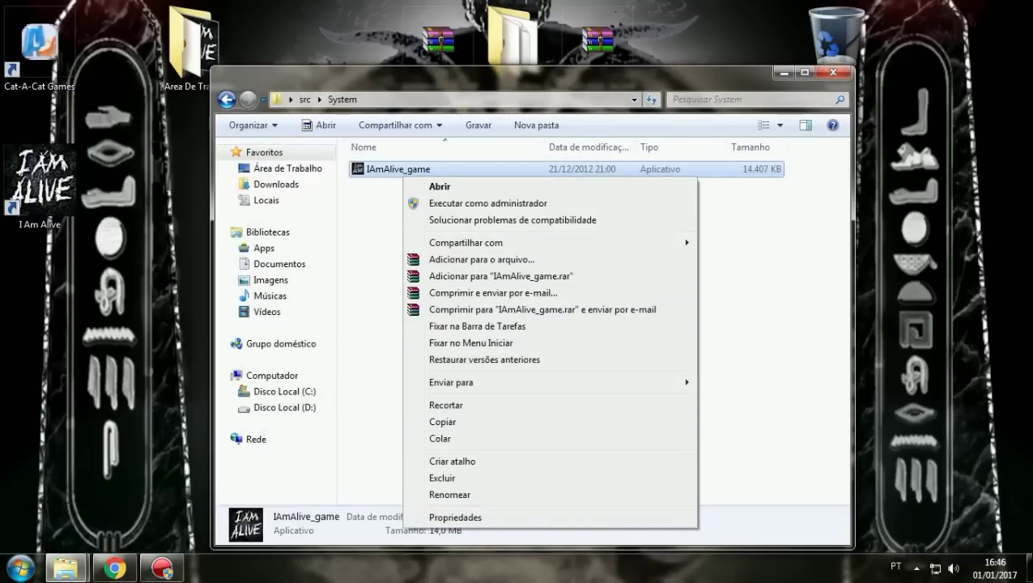
{"action": "left_click", "coordinate": [442, 421]}
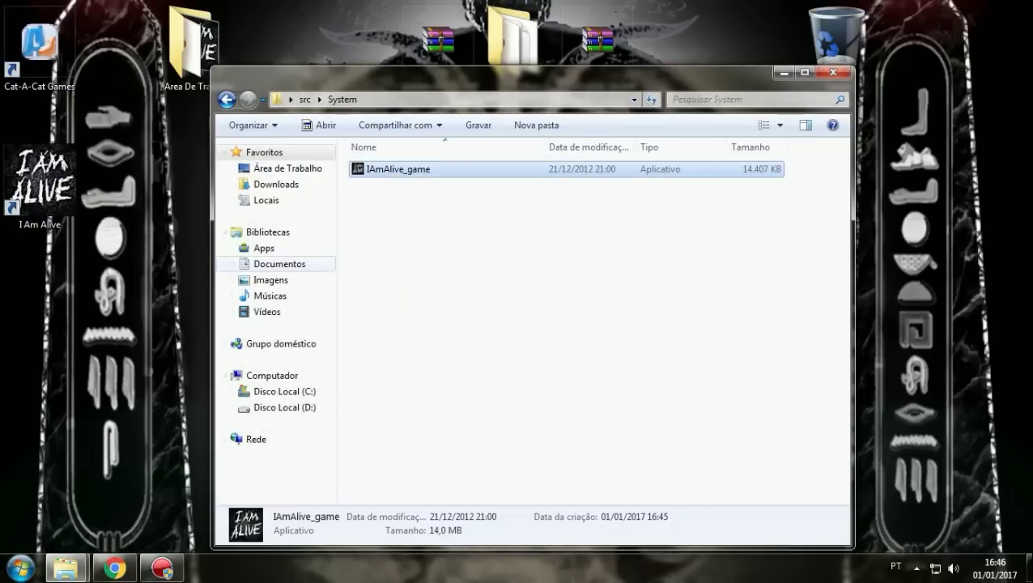
Close the update folder, open the file location of the I Am Alive desktop shortcut, and go to its src\System folder
{"action": "left_click", "coordinate": [833, 72]}
{"action": "right_click", "coordinate": [16, 155]}
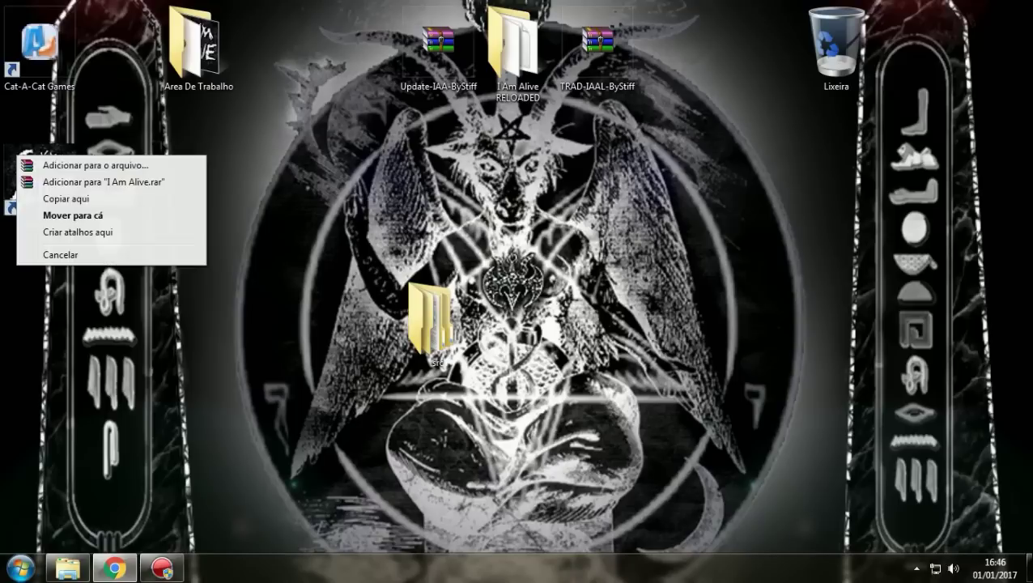
{"action": "key", "text": "Escape"}
{"action": "right_click", "coordinate": [20, 197]}
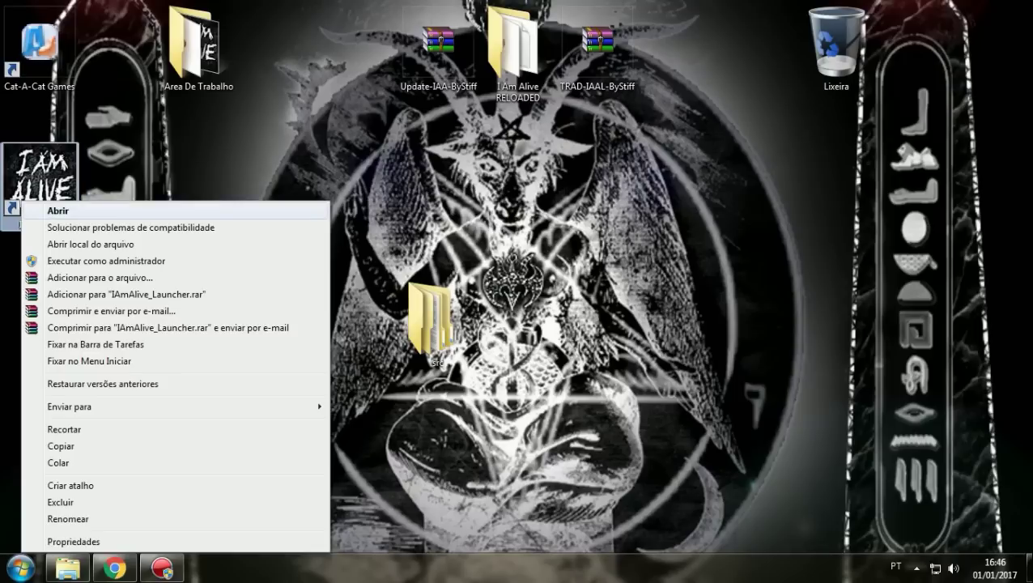
{"action": "left_click", "coordinate": [89, 243]}
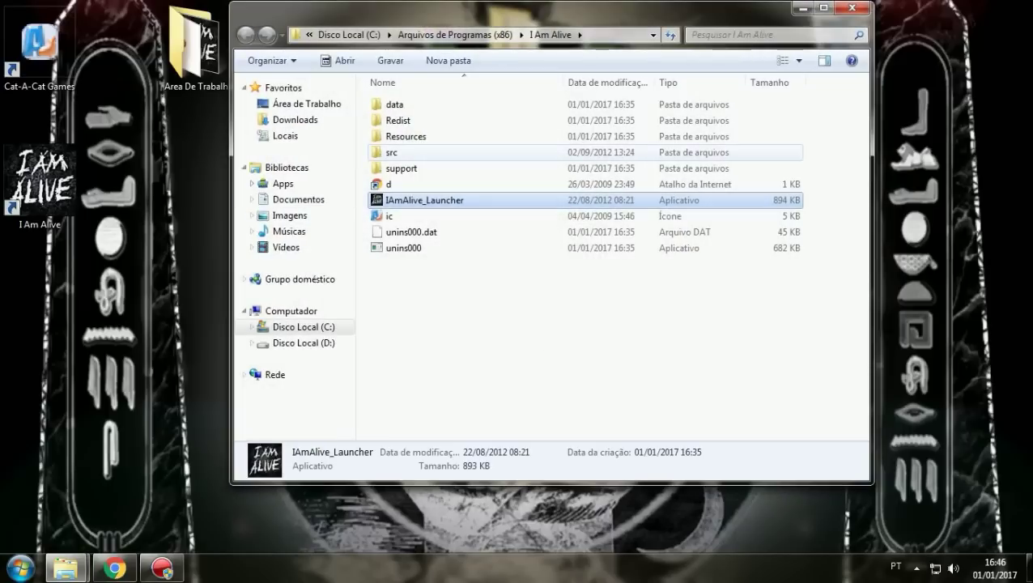
{"action": "left_click", "coordinate": [392, 153]}
{"action": "double_click", "coordinate": [392, 152]}
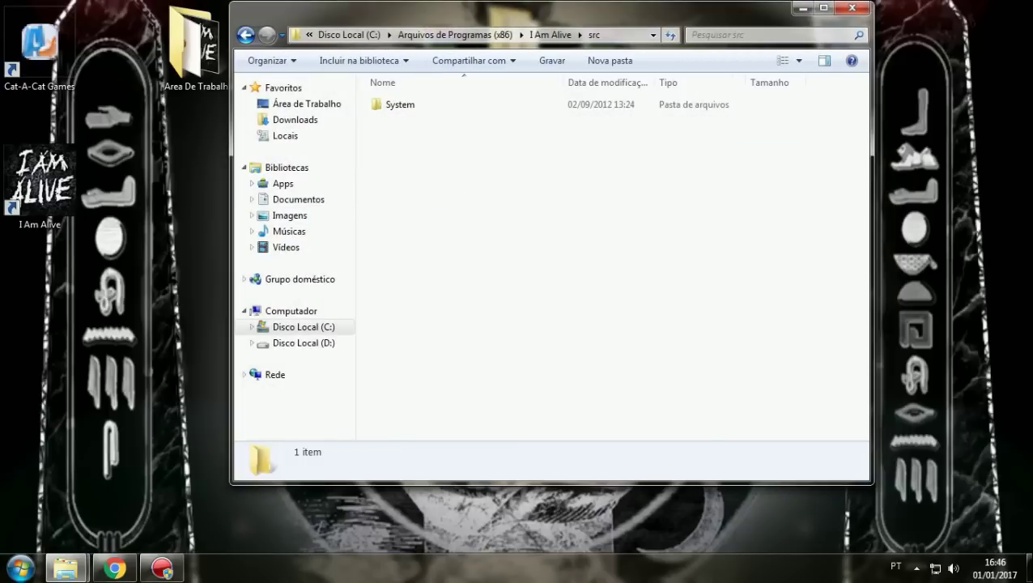
{"action": "double_click", "coordinate": [400, 105]}
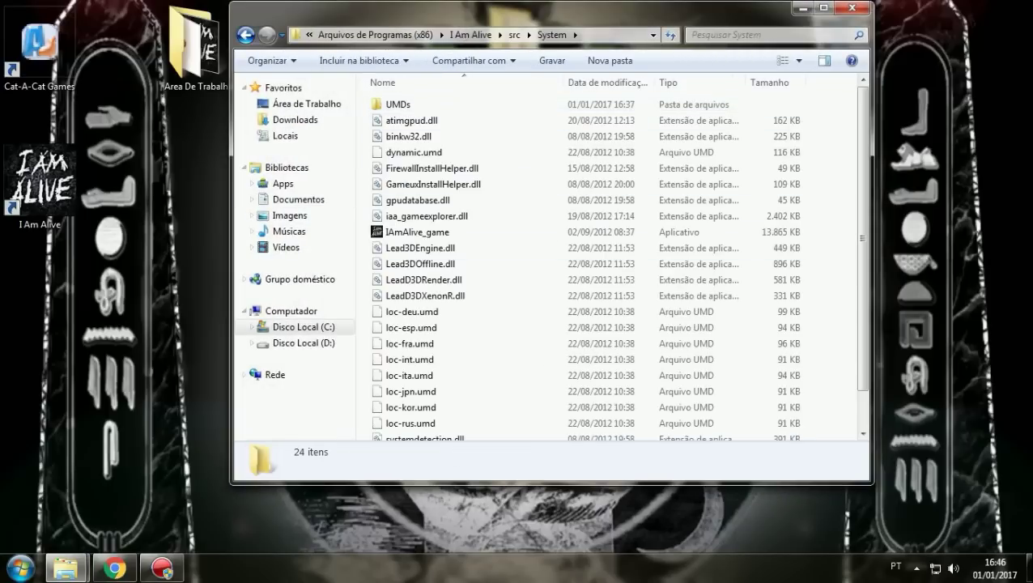
Paste the updated IAmAlive_game application into the game's System folder, replacing the existing file
{"action": "right_click", "coordinate": [835, 250]}
{"action": "left_click", "coordinate": [871, 356]}
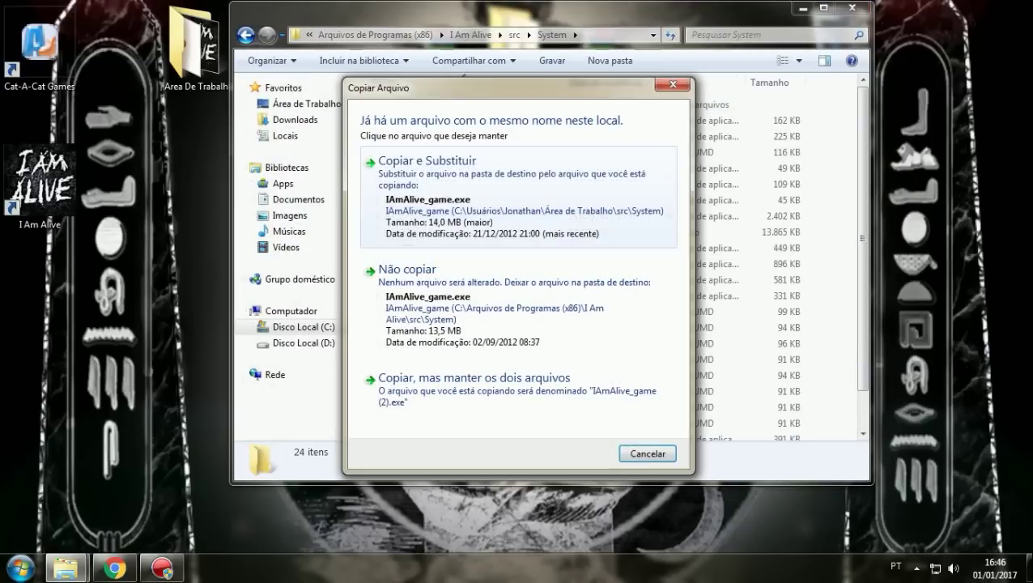
{"action": "left_click", "coordinate": [517, 196]}
{"action": "key", "text": "Return"}
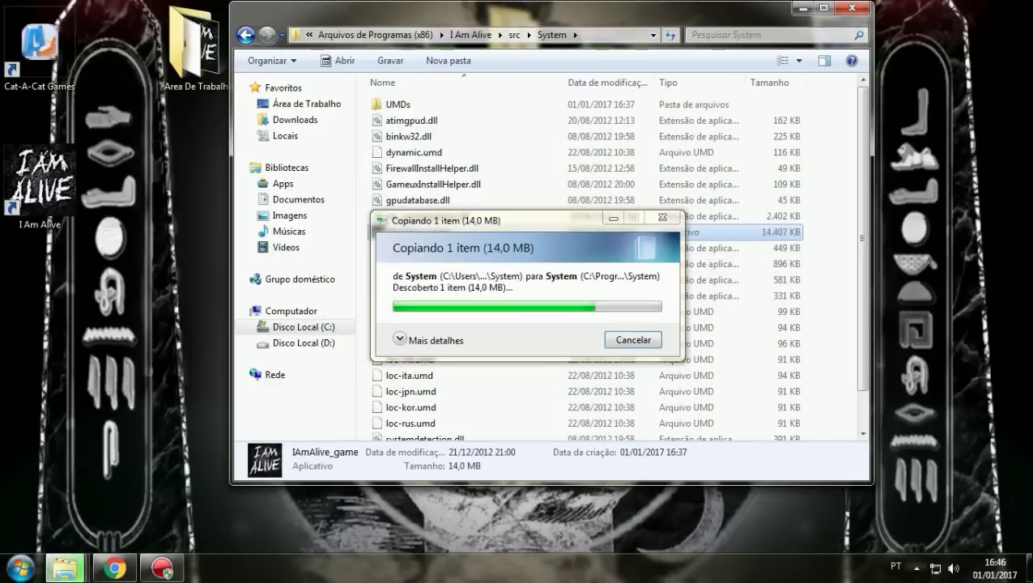
Create a desktop shortcut for the updated IAmAlive_game application
{"action": "right_click", "coordinate": [442, 230]}
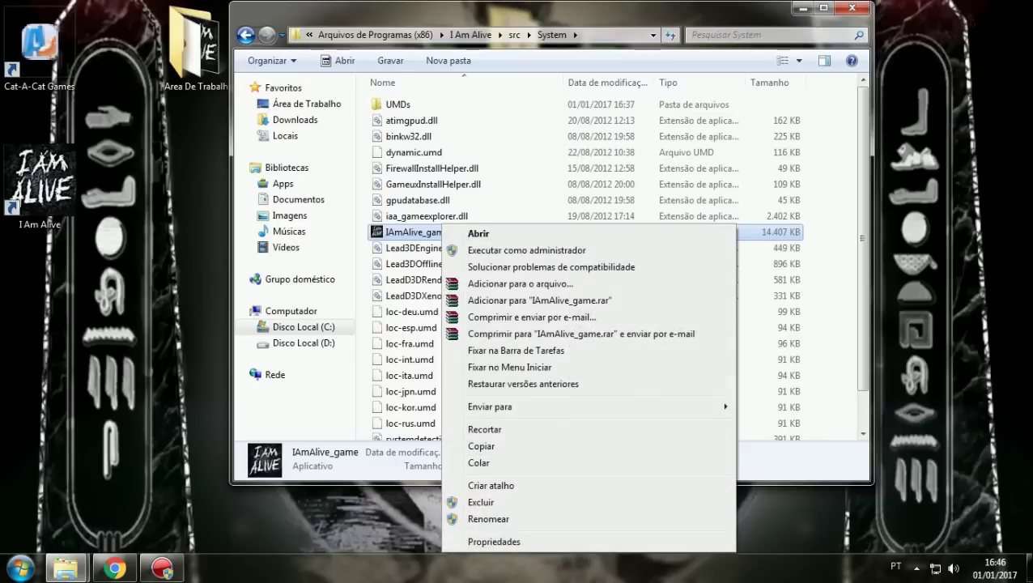
{"action": "mouse_move", "coordinate": [494, 407]}
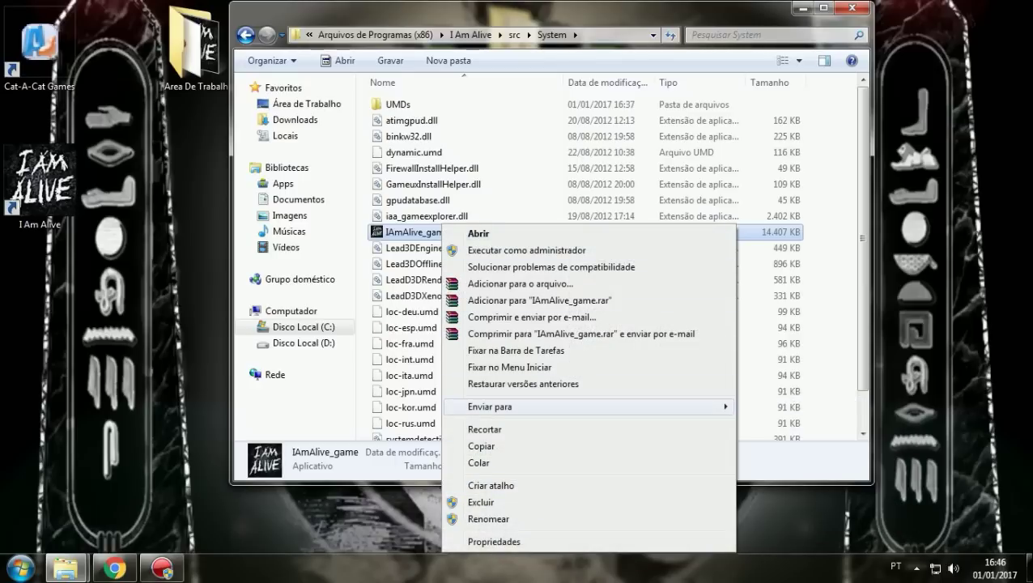
{"action": "left_click", "coordinate": [814, 406]}
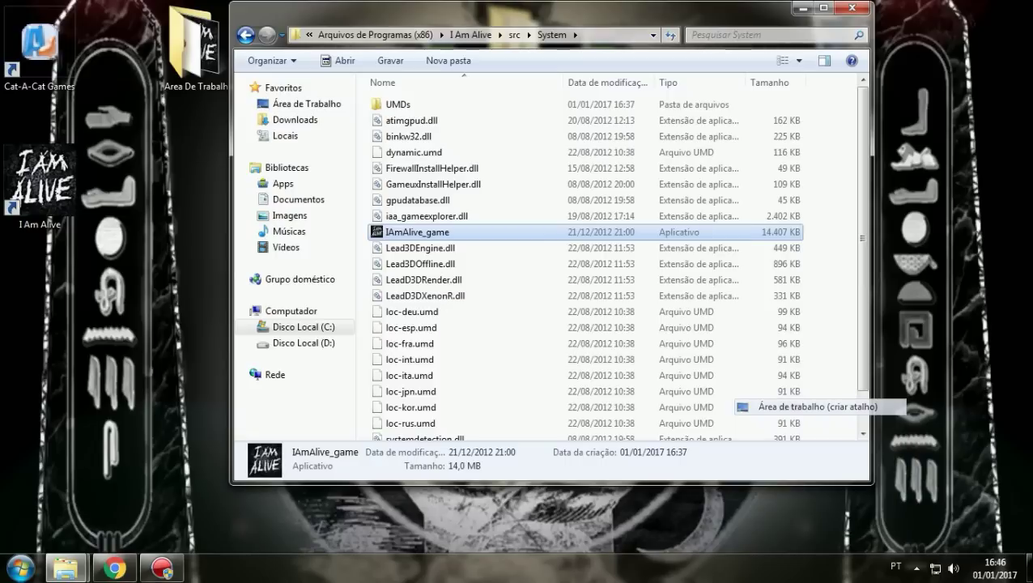
Close the System folder and move the original I Am Alive and Cat-A-Cat Games shortcuts to the Recycle Bin
{"action": "left_click", "coordinate": [851, 8]}
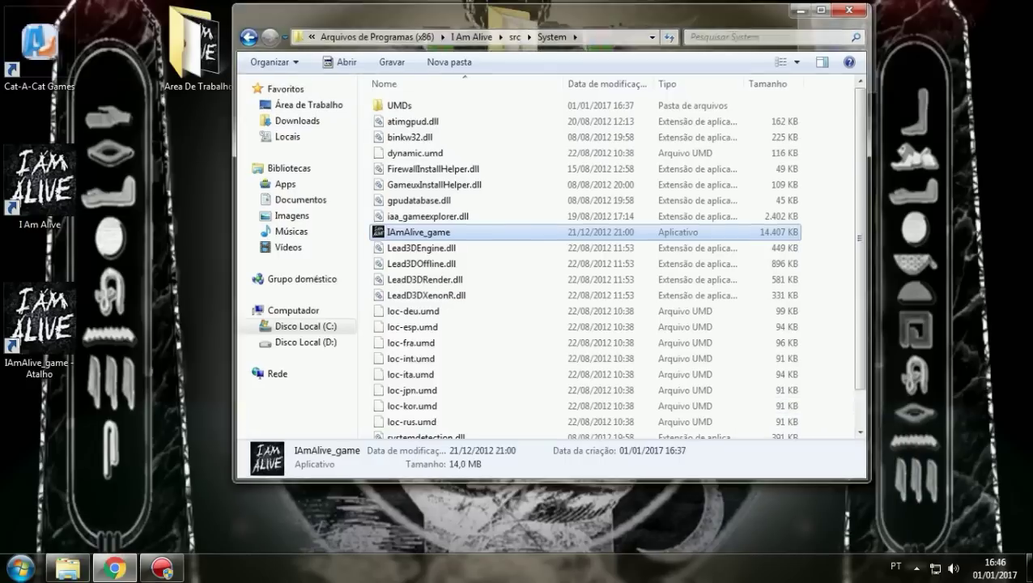
{"action": "left_click_drag", "start_coordinate": [40, 182], "coordinate": [842, 48]}
{"action": "left_click_drag", "start_coordinate": [40, 45], "coordinate": [837, 40]}
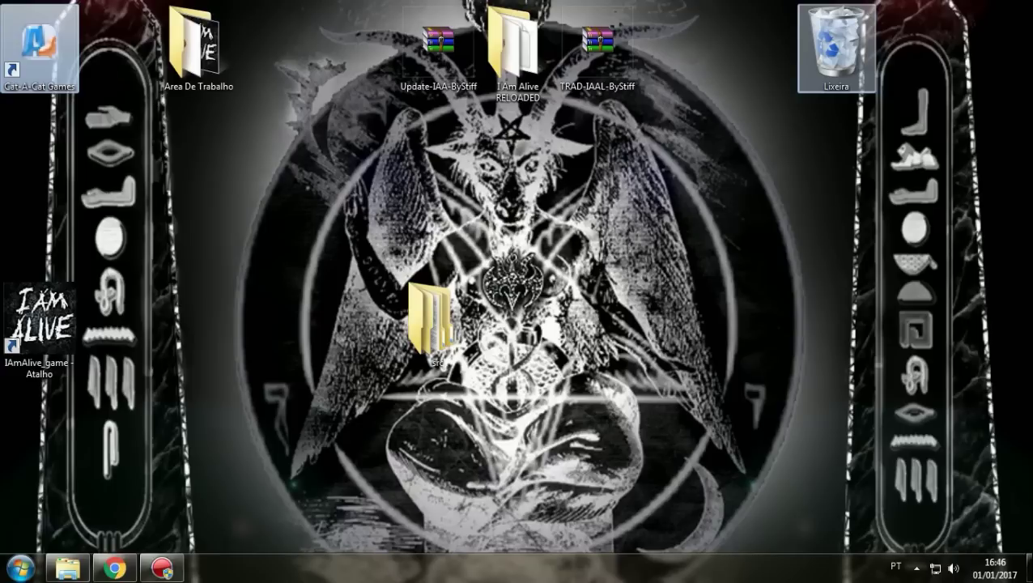
Move the new game shortcut below the update archive and rename it as I Am Alive
{"action": "left_click_drag", "start_coordinate": [39, 324], "coordinate": [438, 186]}
{"action": "right_click", "coordinate": [476, 197]}
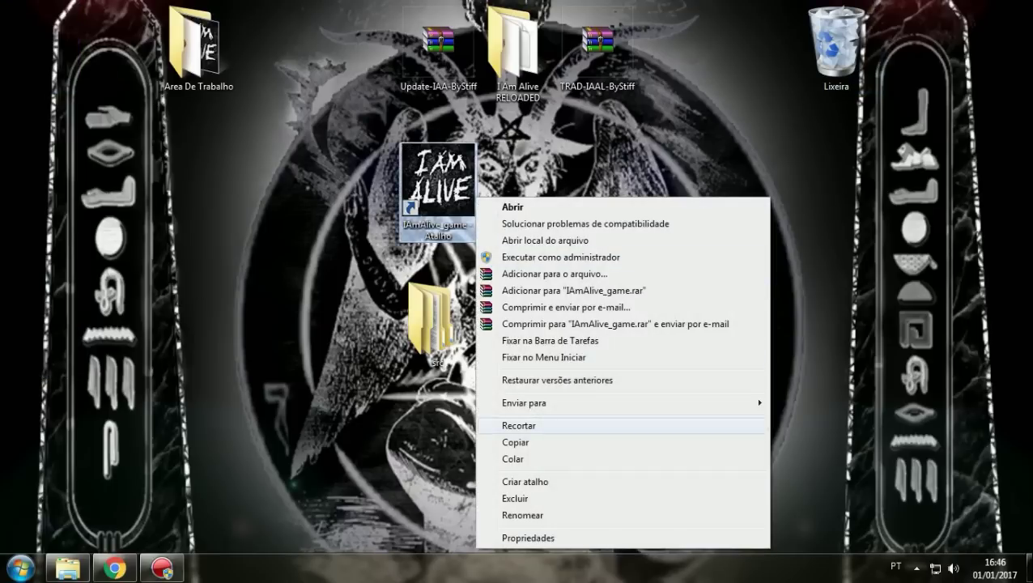
{"action": "left_click", "coordinate": [522, 515]}
{"action": "type", "text": "I A"}
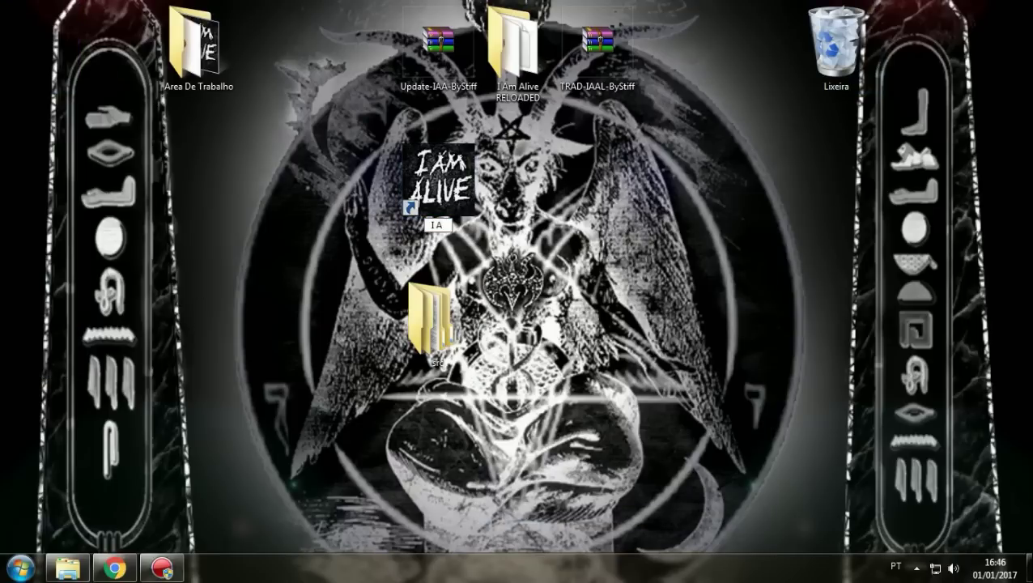
{"action": "type", "text": "m Alive"}
{"action": "key", "text": "Return"}
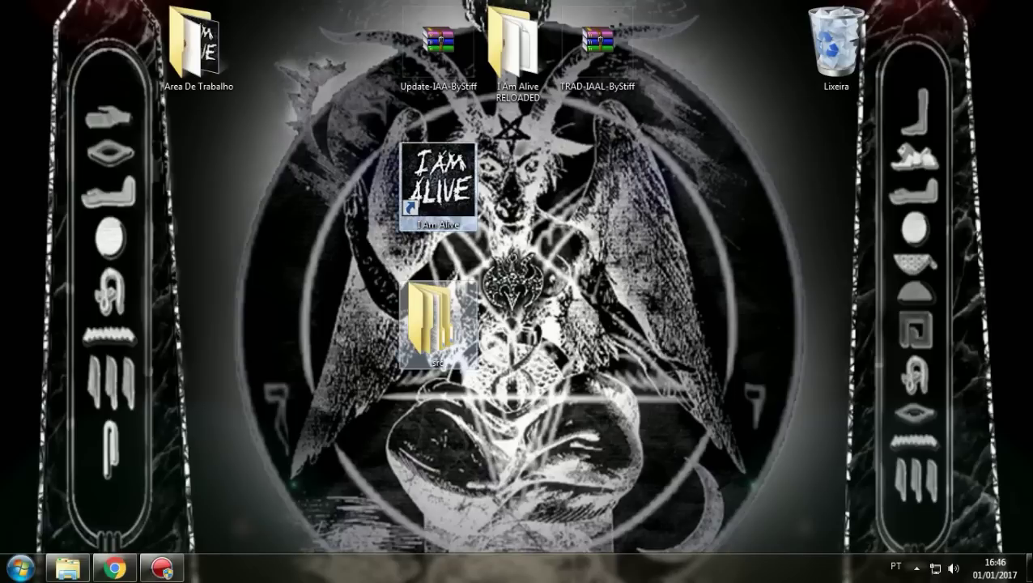
Move the extracted src folder to the Recycle Bin and place the I Am Alive shortcut below the Area De Trabalho folder
{"action": "left_click_drag", "start_coordinate": [510, 311], "coordinate": [663, 191]}
{"action": "mouse_move", "coordinate": [438, 324]}
{"action": "left_mouse_down"}
{"action": "mouse_move", "coordinate": [580, 172]}
{"action": "mouse_move", "coordinate": [834, 41]}
{"action": "left_mouse_up"}
{"action": "left_click_drag", "start_coordinate": [437, 186], "coordinate": [200, 186]}
Extract the TRAD-IAAL-ByStiff translation archive directly onto the desktop
{"action": "right_click", "coordinate": [586, 61]}
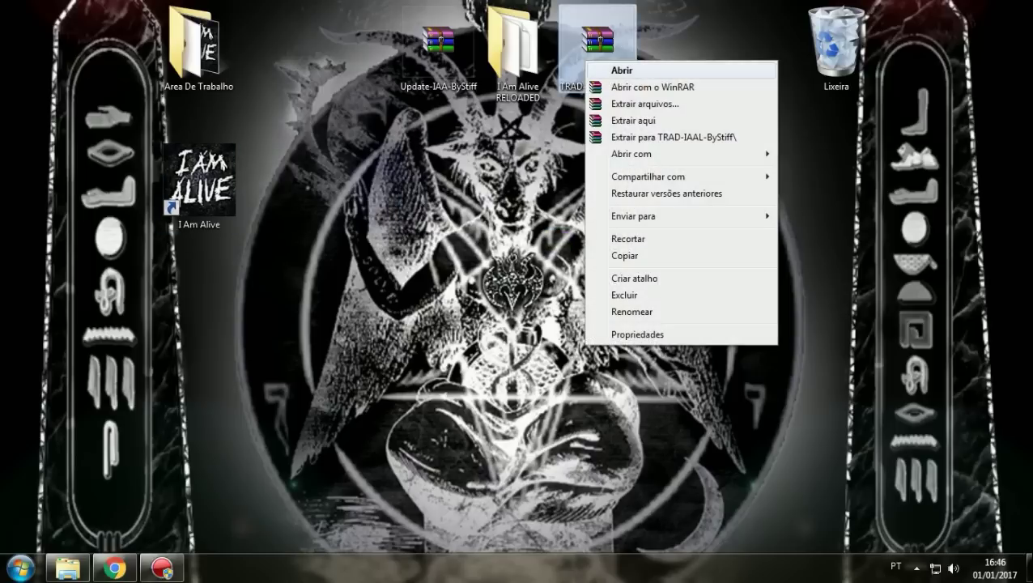
{"action": "left_click", "coordinate": [634, 120]}
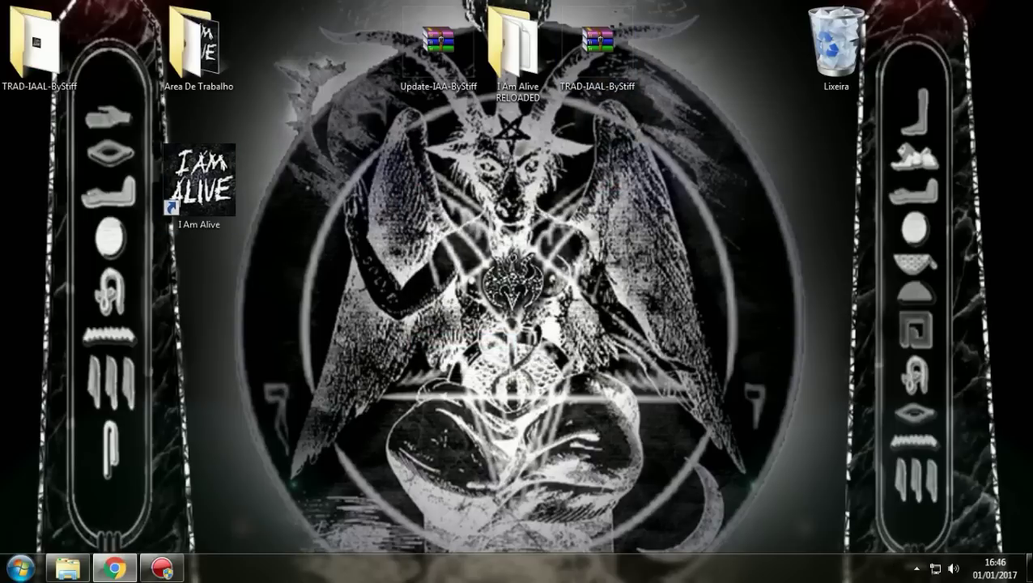
Place the extracted translation folder and the I Am Alive shortcut side by side mid-desktop, and launch the I AM ALIVE br installer from that folder
{"action": "left_click_drag", "start_coordinate": [32, 41], "coordinate": [592, 311]}
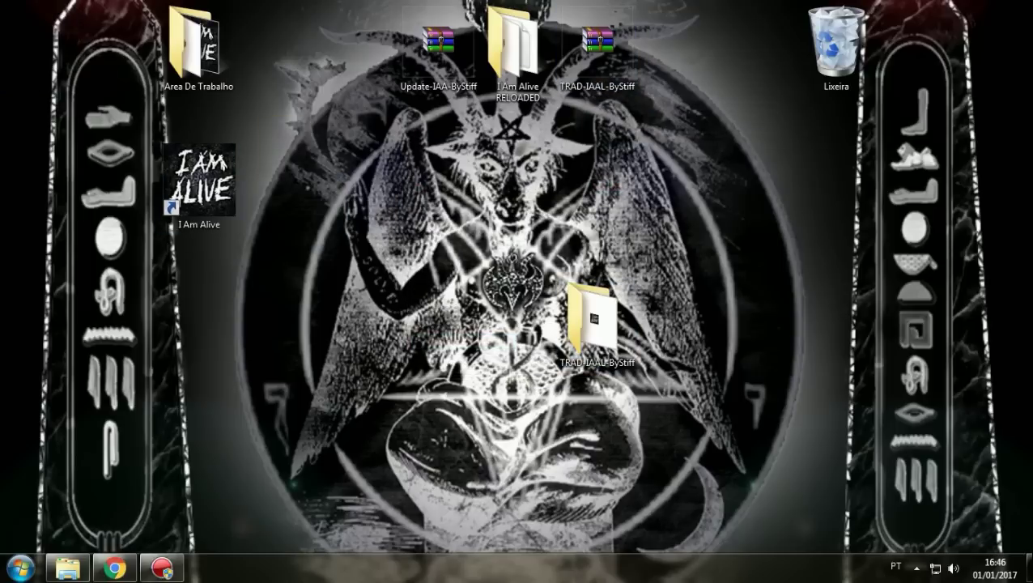
{"action": "left_click_drag", "start_coordinate": [199, 182], "coordinate": [519, 320]}
{"action": "double_click", "coordinate": [593, 316]}
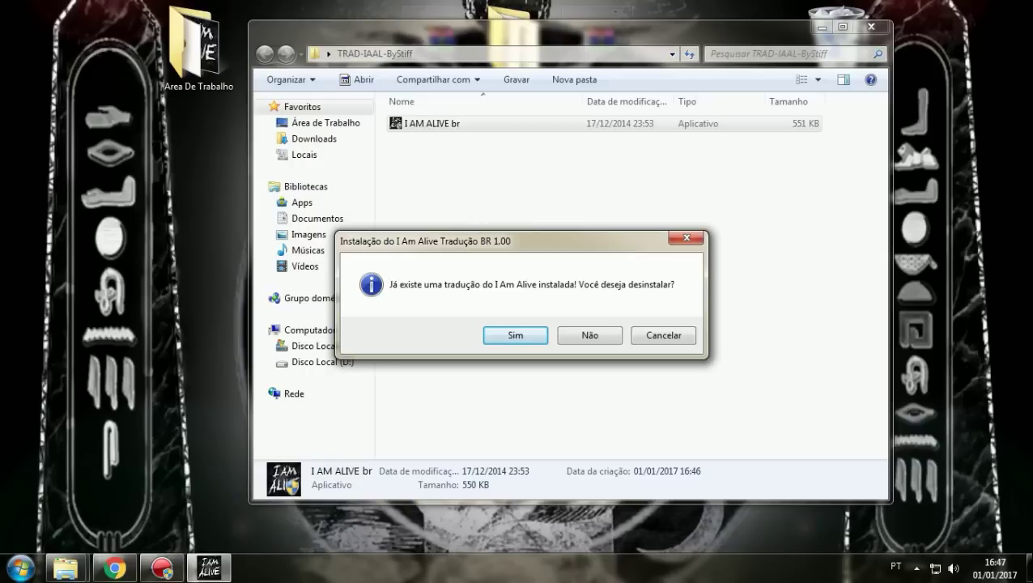
Uninstall the existing I Am Alive translation and acknowledge its removal so the setup wizard can start
{"action": "key", "text": "Return"}
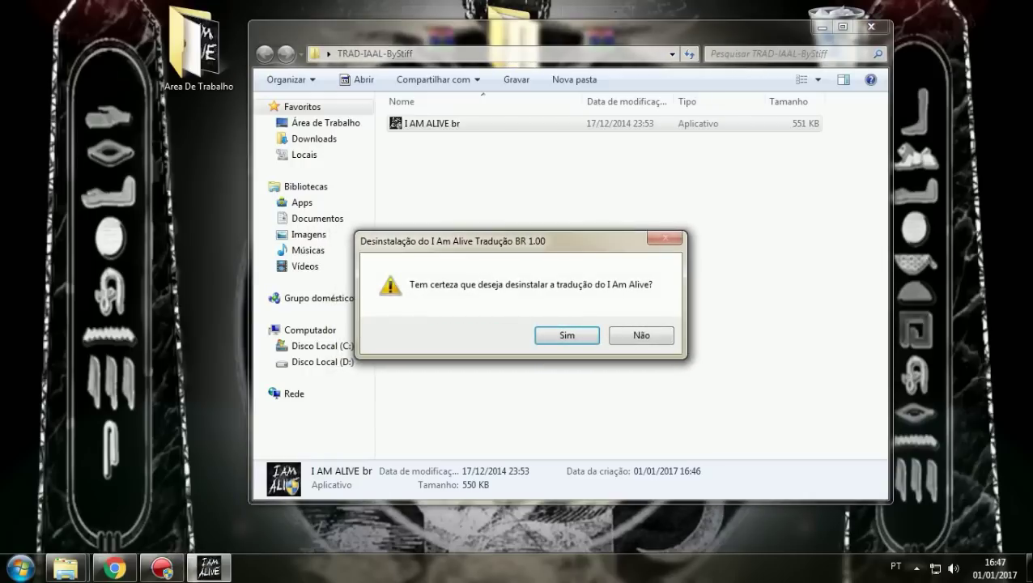
{"action": "key", "text": "Return"}
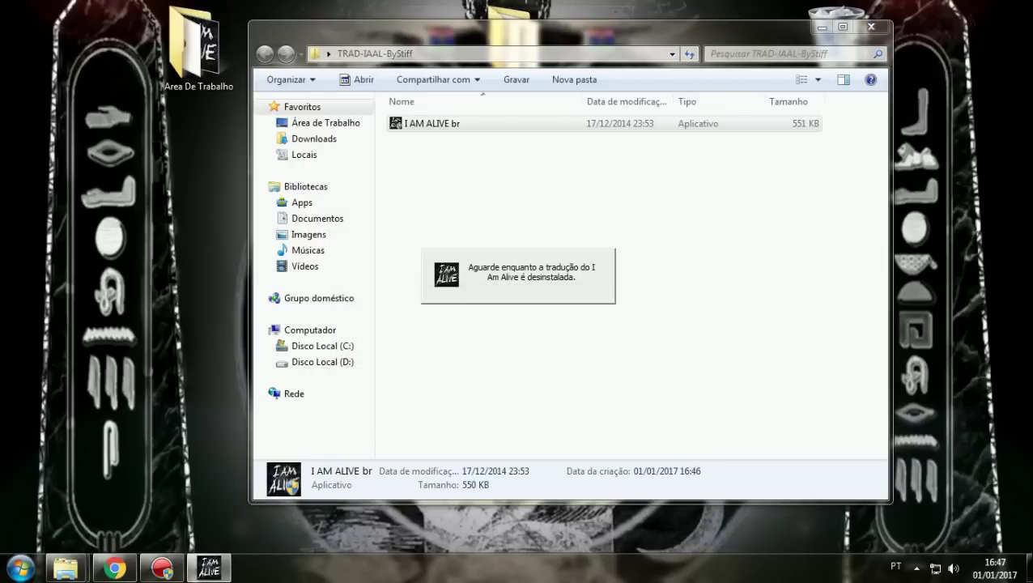
{"action": "left_click", "coordinate": [115, 567]}
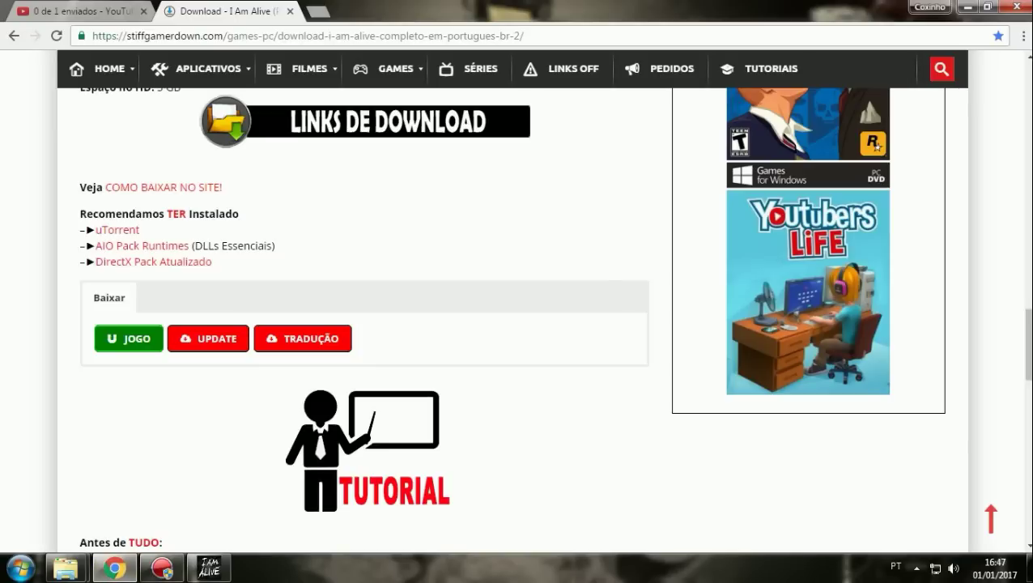
{"action": "key", "text": "ctrl+Tab"}
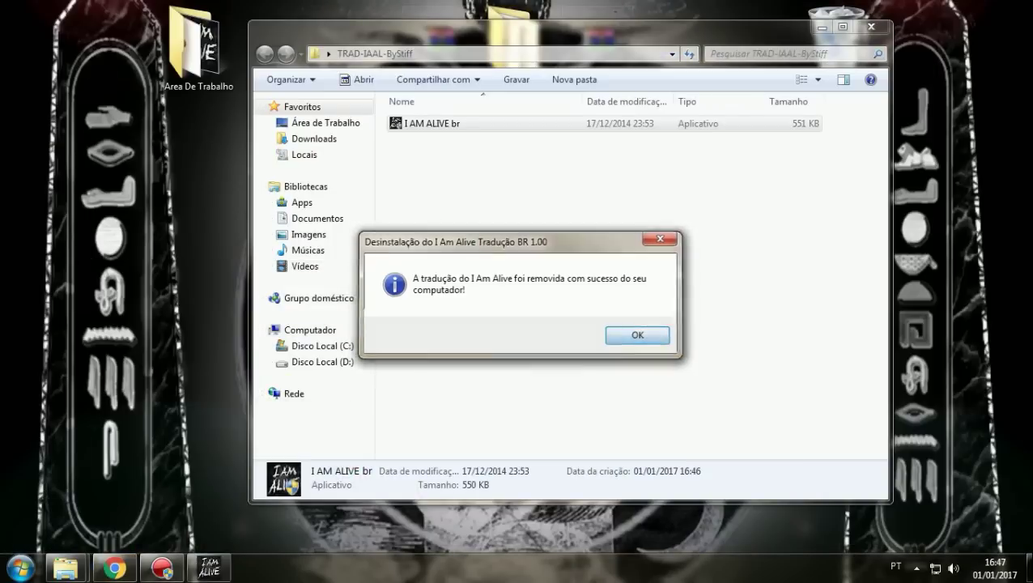
{"action": "key", "text": "Return"}
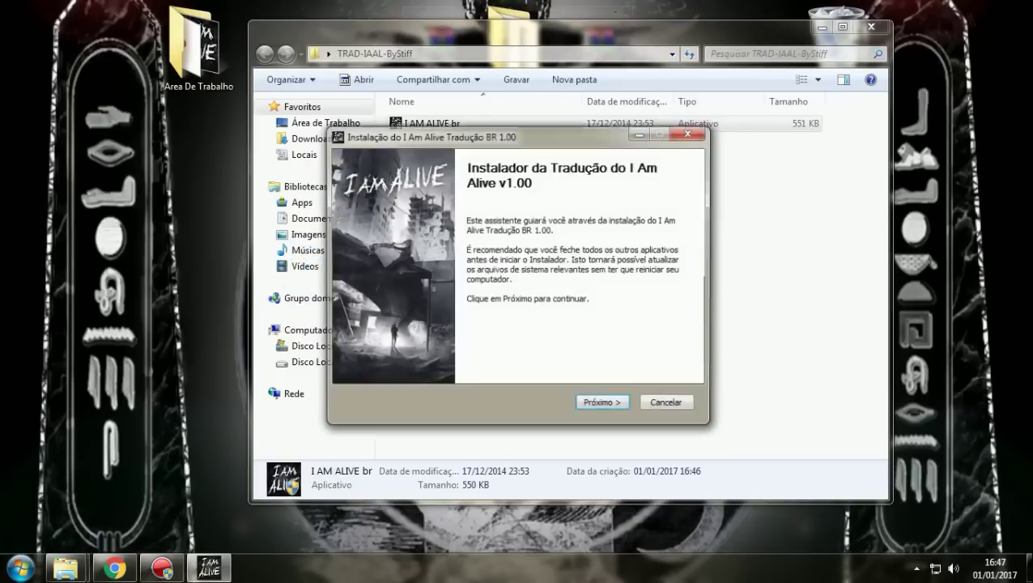
Install I Am Alive Tradução BR 1.00 into C:\Program Files (x86)\I Am Alive, dismiss the web page it opens and finish the wizard
{"action": "key", "text": "Return"}
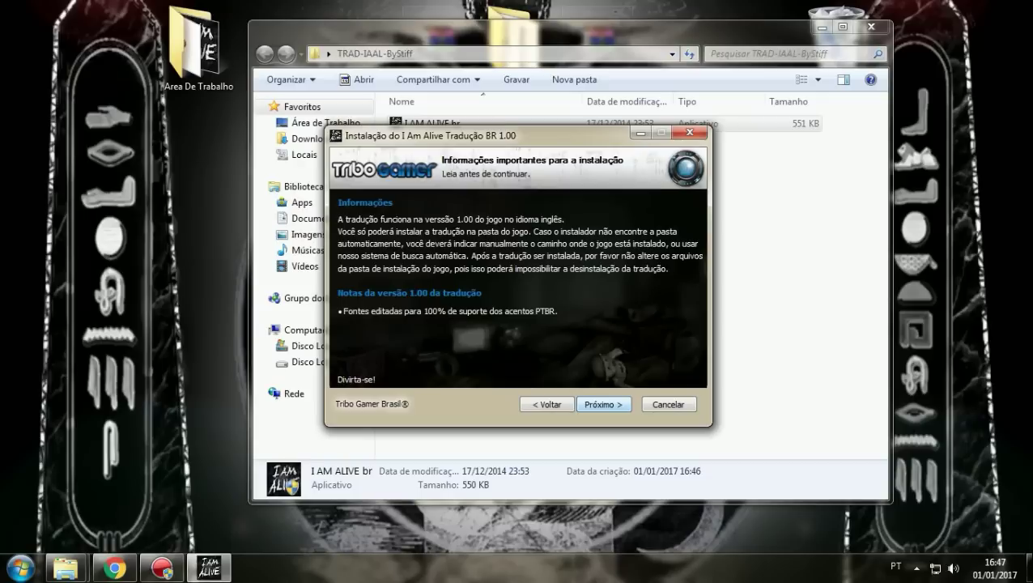
{"action": "key", "text": "Return"}
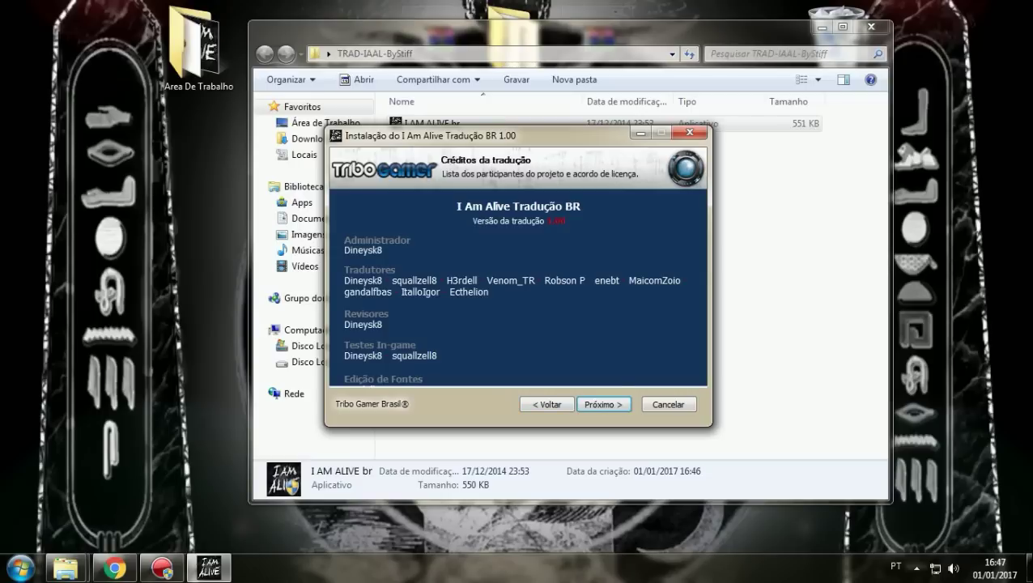
{"action": "key", "text": "Return"}
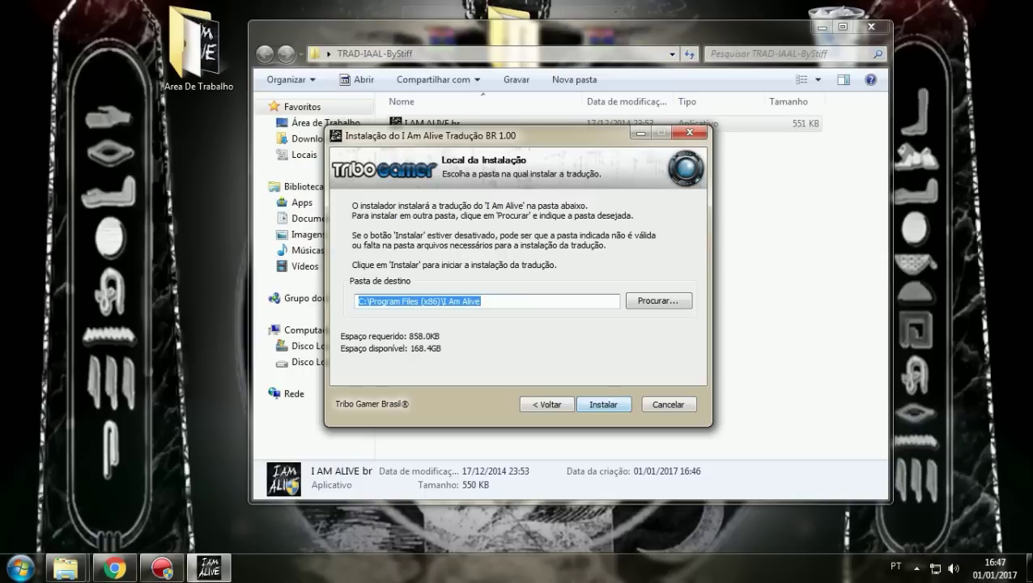
{"action": "left_click", "coordinate": [481, 301]}
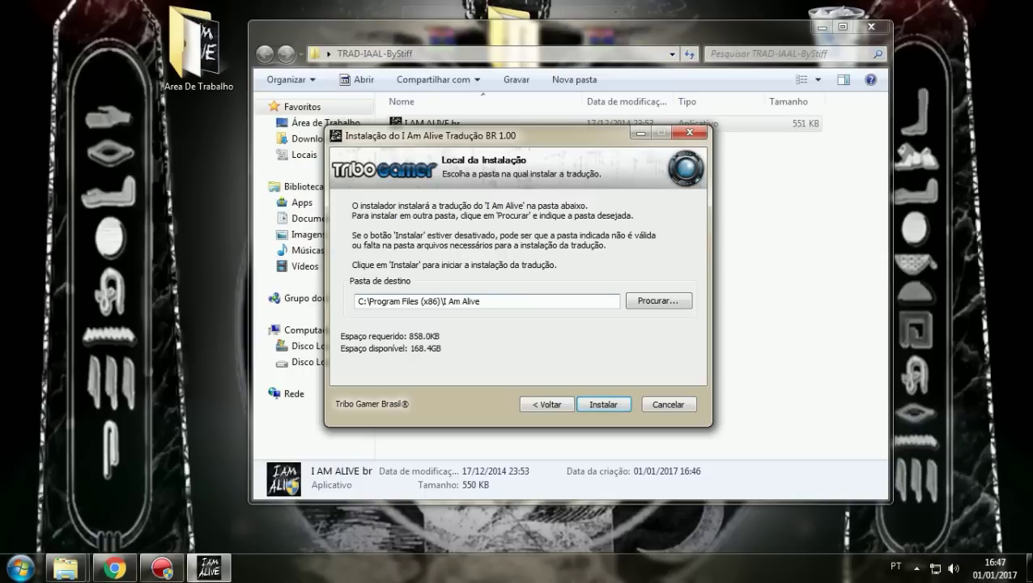
{"action": "left_click", "coordinate": [658, 300]}
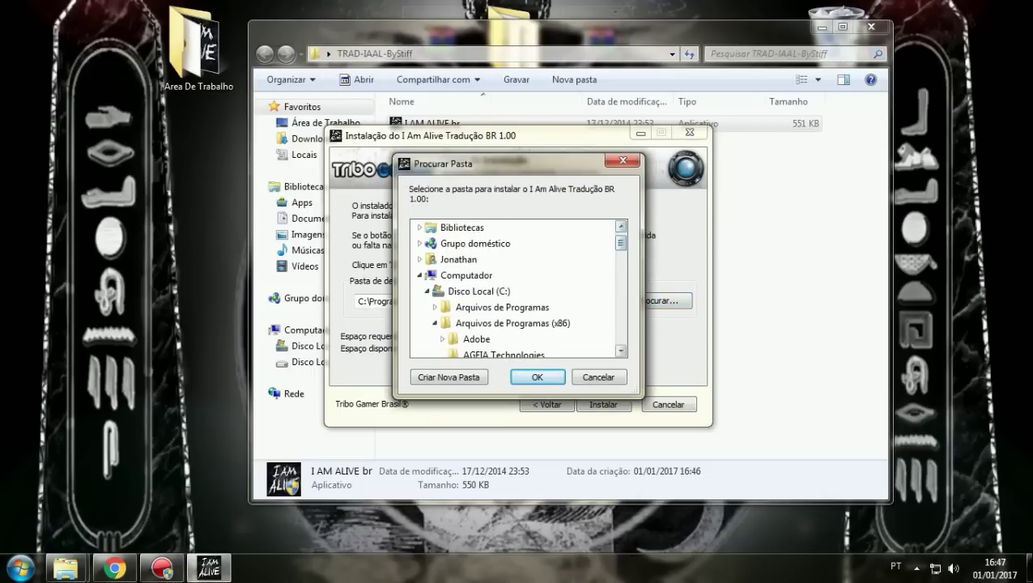
{"action": "left_click", "coordinate": [537, 376]}
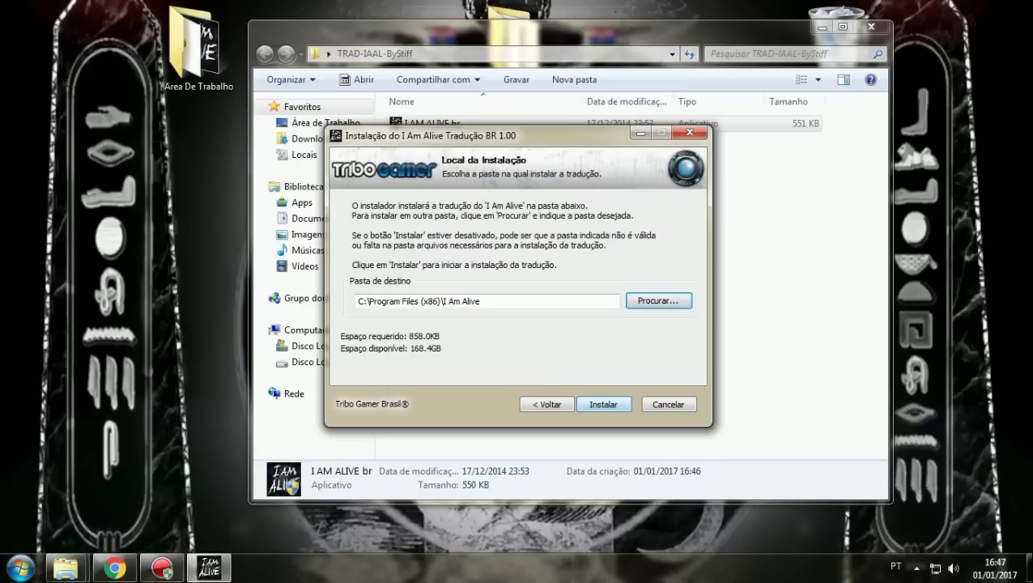
{"action": "key", "text": "Return"}
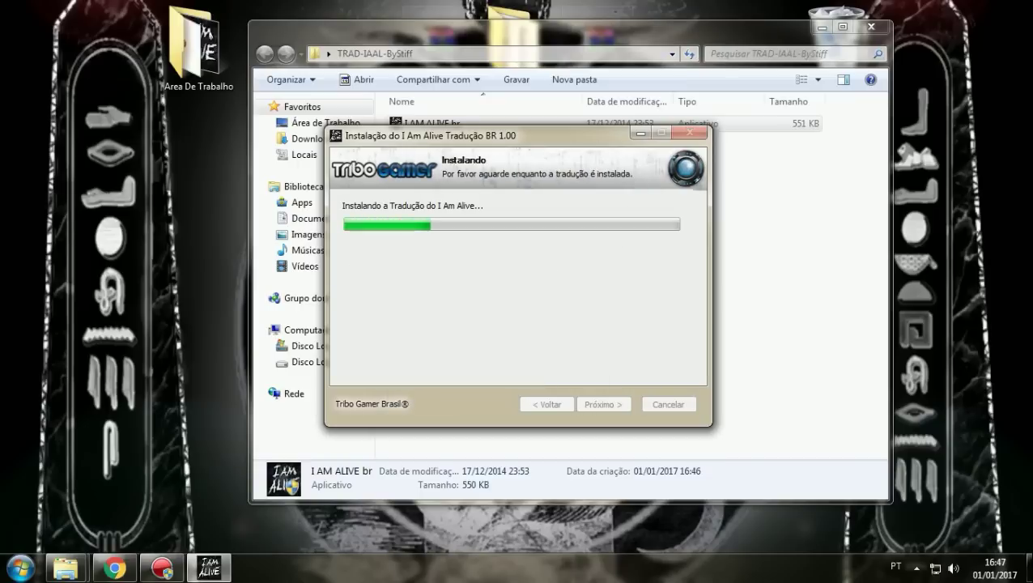
{"action": "key", "text": "Return"}
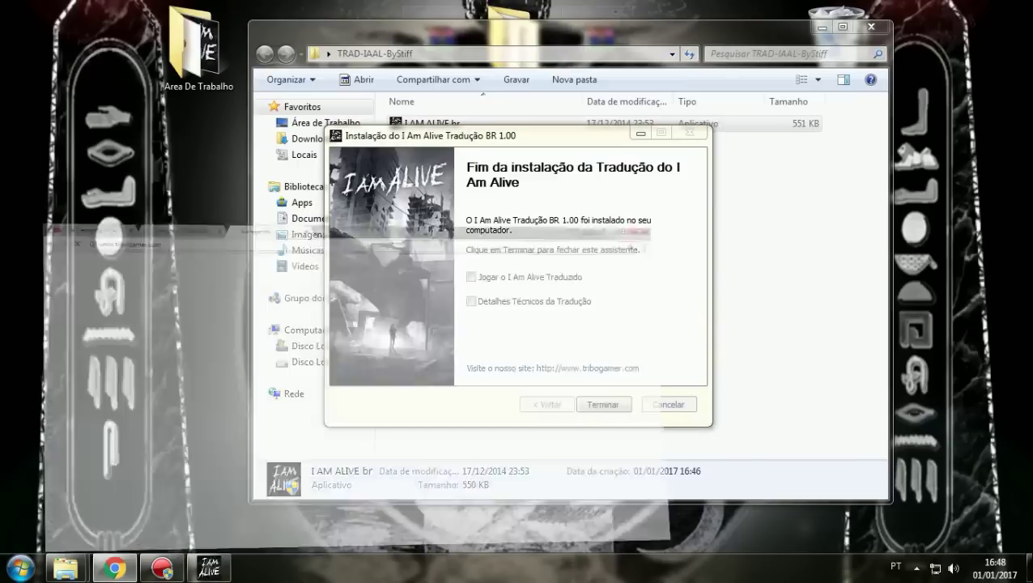
{"action": "left_click", "coordinate": [436, 11]}
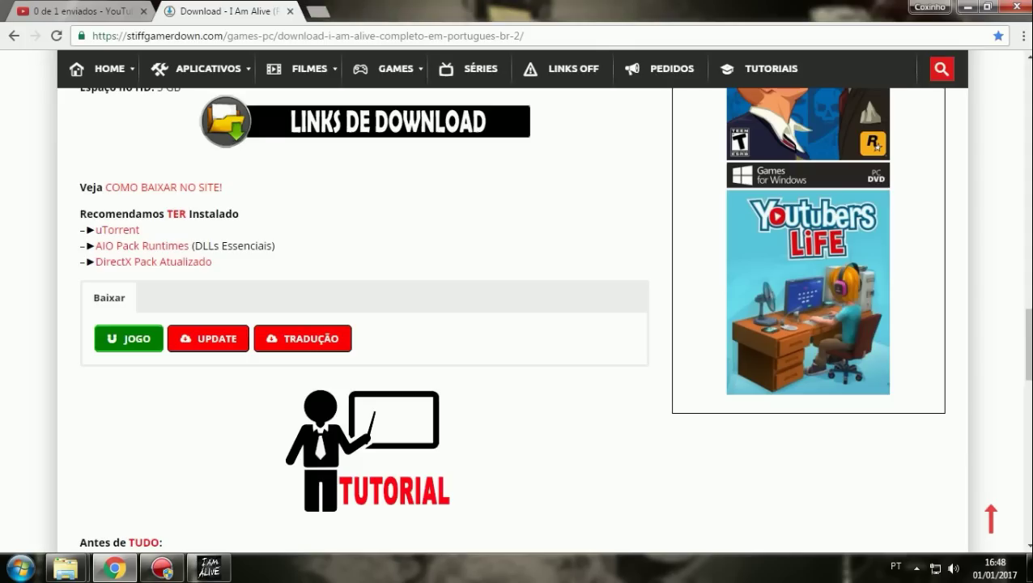
{"action": "left_click", "coordinate": [964, 6]}
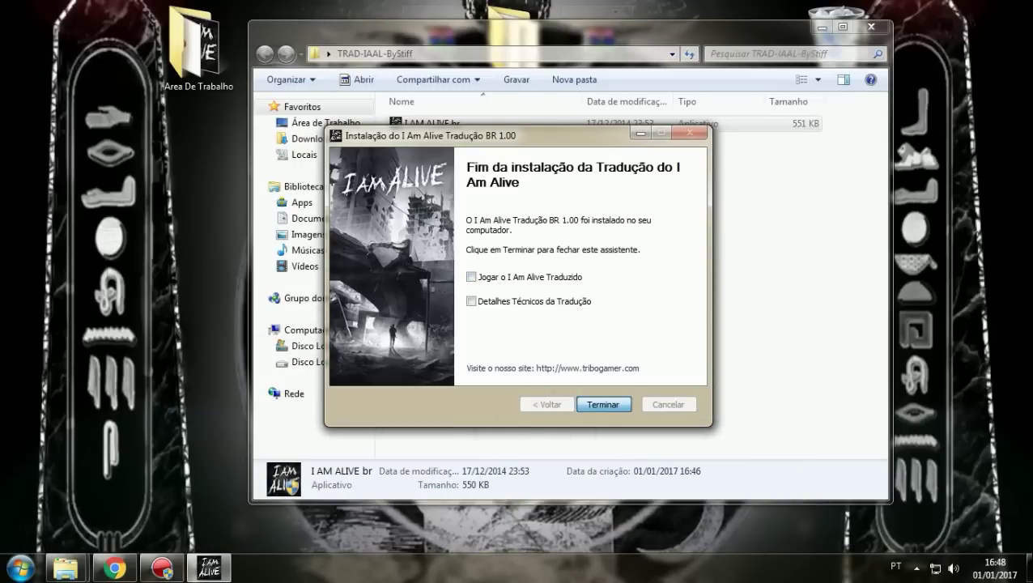
{"action": "left_click", "coordinate": [603, 404]}
Close the TRAD-IAAL-ByStiff folder window and move that folder beside the Update-IAA-ByStiff archive on the desktop
{"action": "left_click", "coordinate": [871, 26]}
{"action": "left_click_drag", "start_coordinate": [592, 316], "coordinate": [672, 178]}
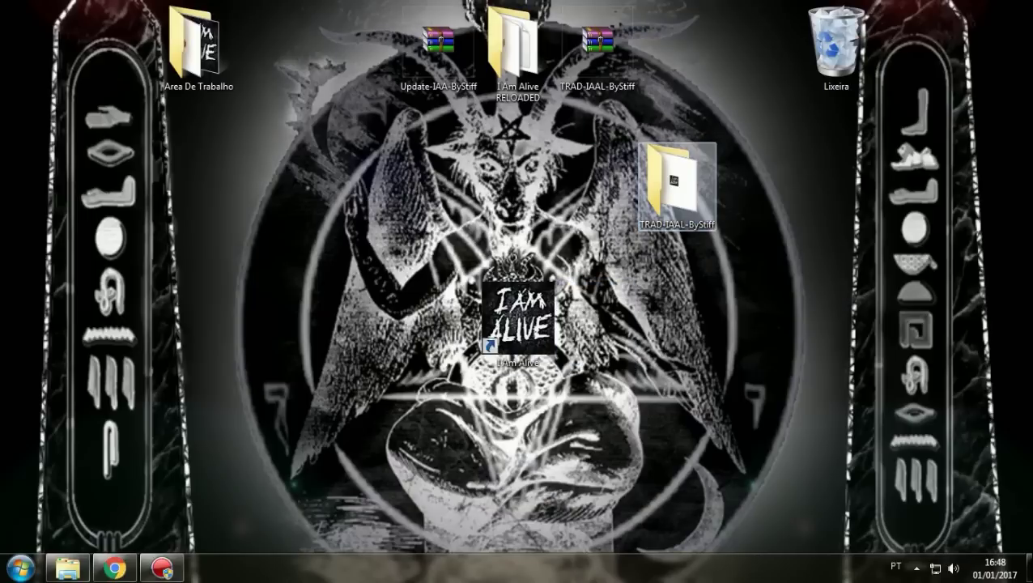
{"action": "left_click_drag", "start_coordinate": [677, 182], "coordinate": [354, 49]}
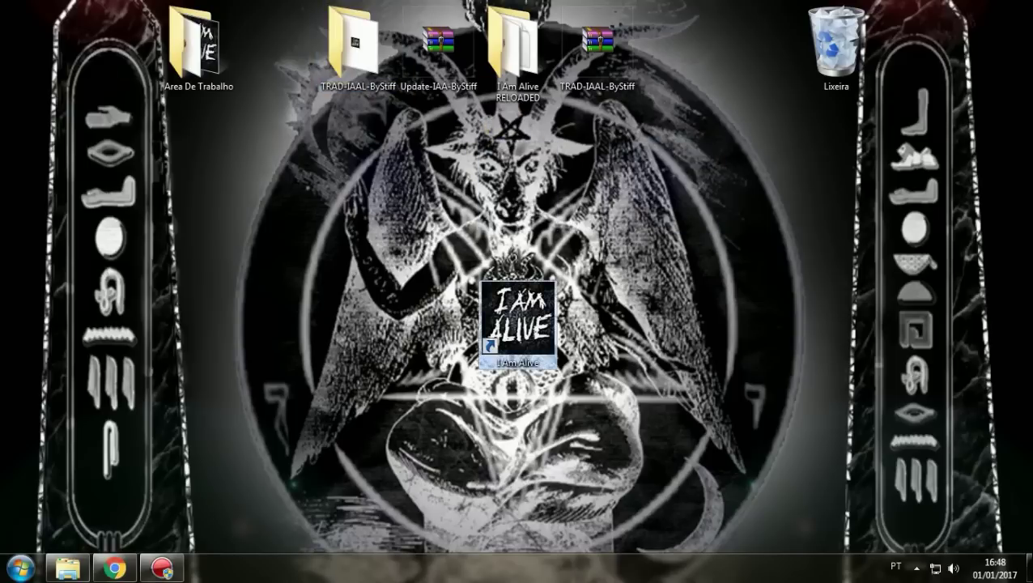
Set the I Am Alive desktop shortcut's compatibility properties to always run the program as administrator
{"action": "right_click", "coordinate": [516, 324]}
{"action": "left_click", "coordinate": [568, 541]}
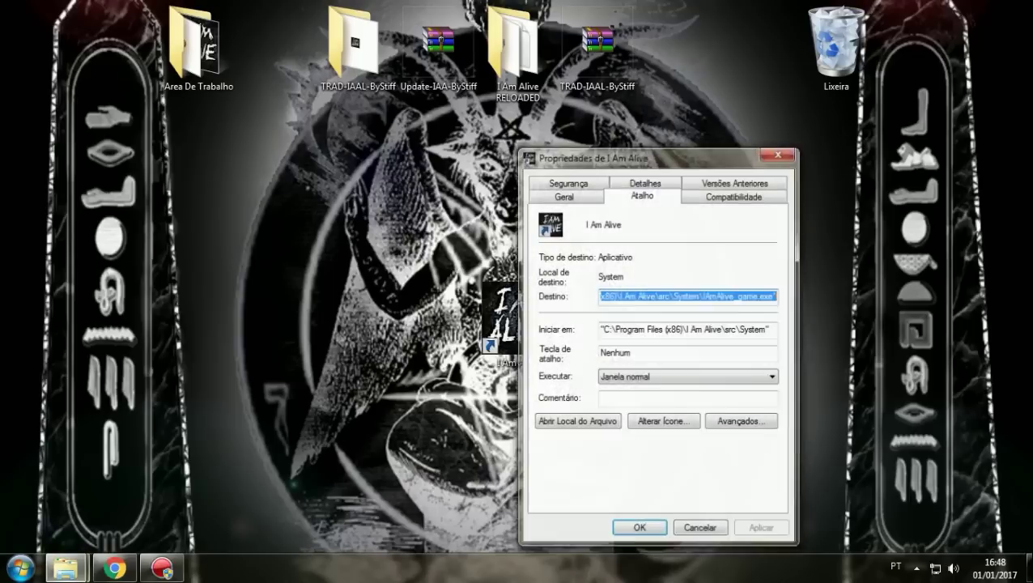
{"action": "left_click", "coordinate": [733, 195]}
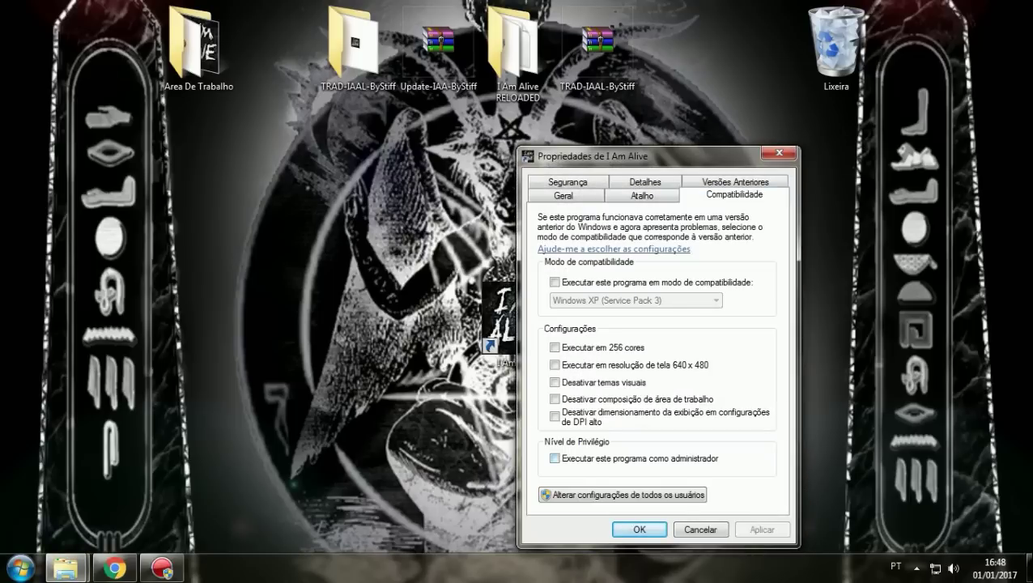
{"action": "left_click", "coordinate": [554, 458]}
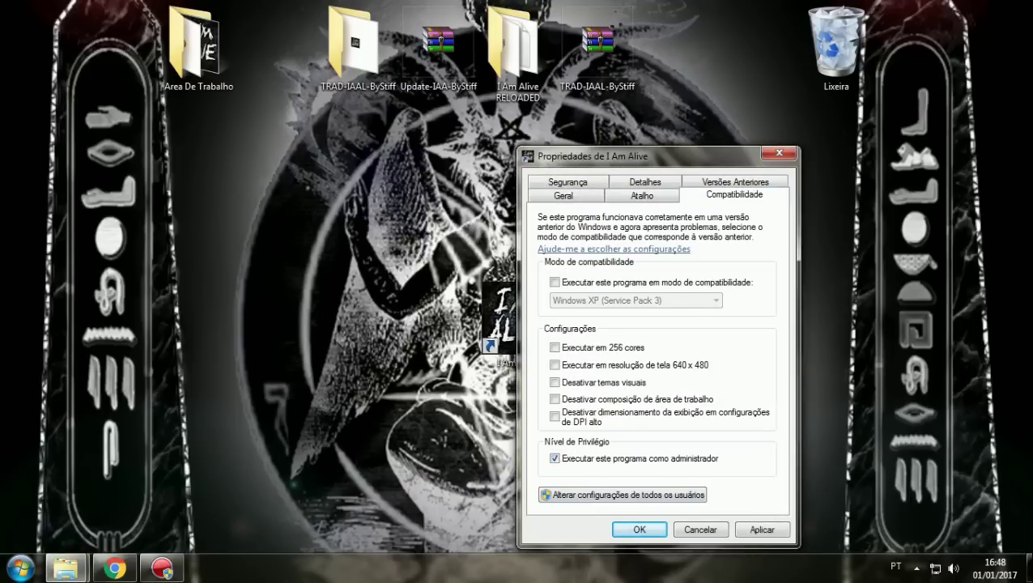
{"action": "left_click", "coordinate": [761, 529]}
{"action": "key", "text": "Return"}
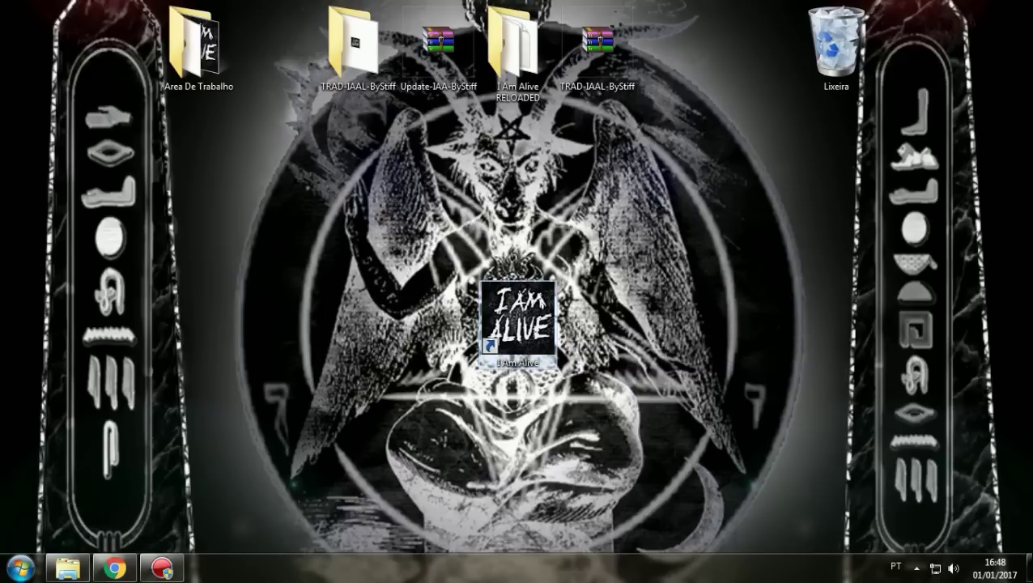
Launch I Am Alive from its desktop shortcut and continue past the system validation
{"action": "key", "text": "Return"}
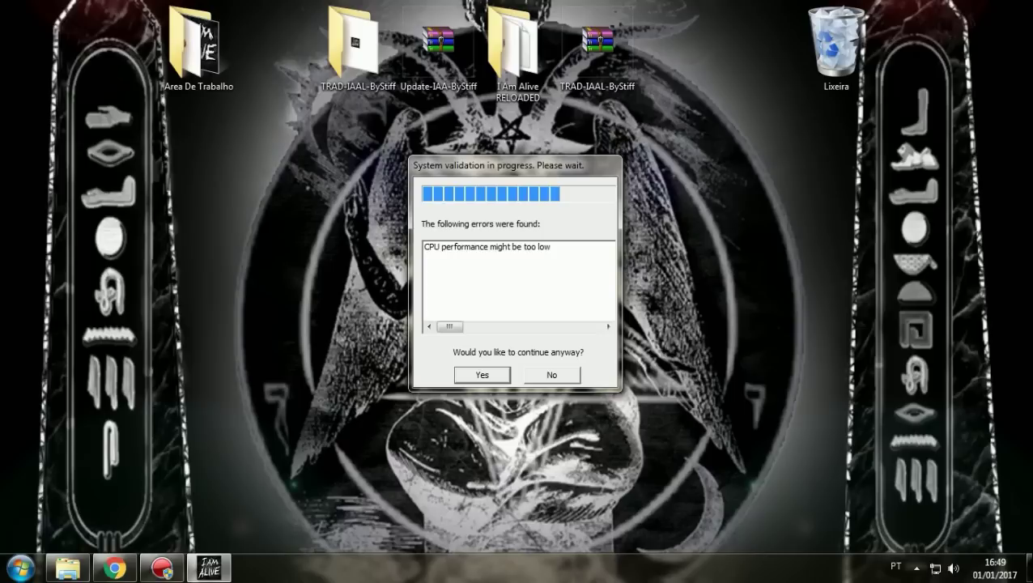
{"action": "key", "text": "Return"}
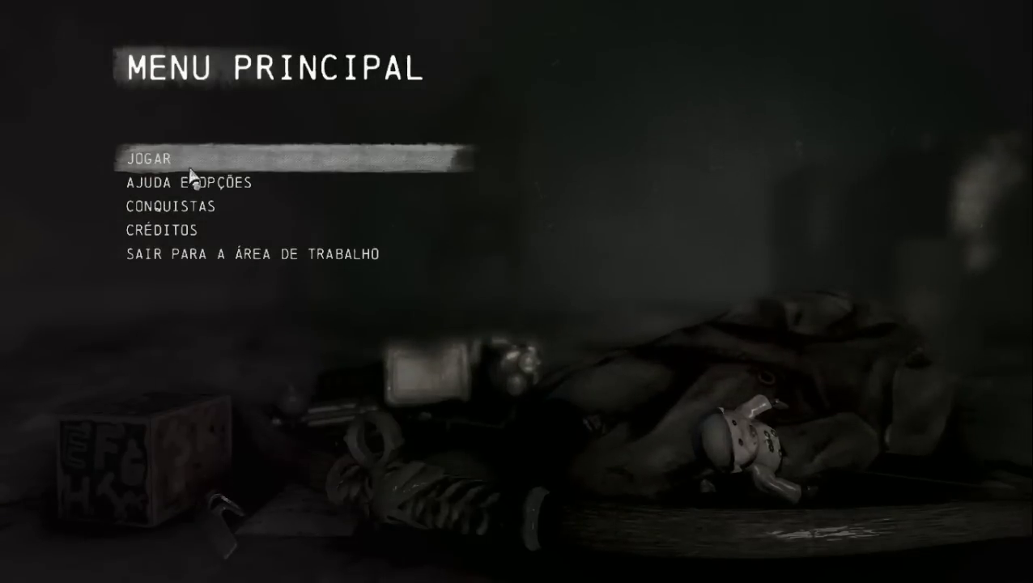
Examine the translated Jogar options and the Definições de Jogo page, returning to Ajuda e Opções
{"action": "left_click", "coordinate": [190, 167]}
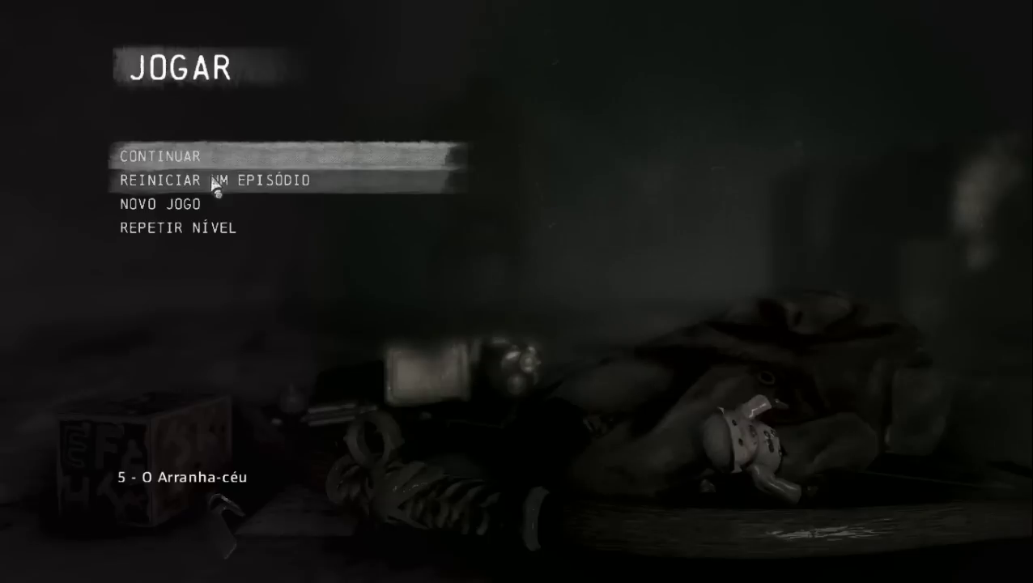
{"action": "key", "text": "Escape"}
{"action": "left_click", "coordinate": [213, 187]}
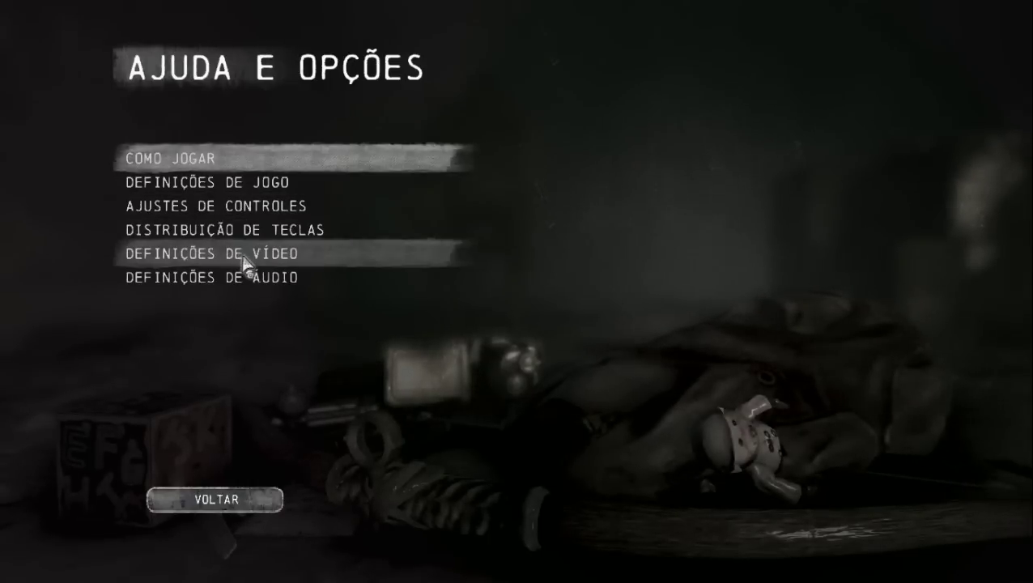
{"action": "left_click", "coordinate": [298, 185]}
{"action": "key", "text": "Escape"}
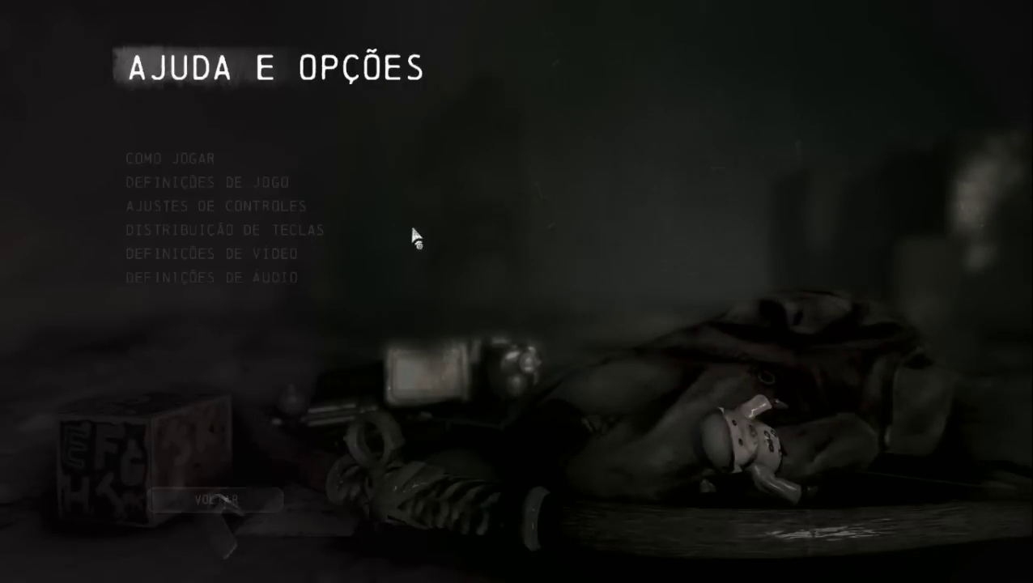
In the video settings, set the resolution to 800x600, anti-aliasing to Nada and visual quality to Baixo
{"action": "left_click", "coordinate": [291, 257]}
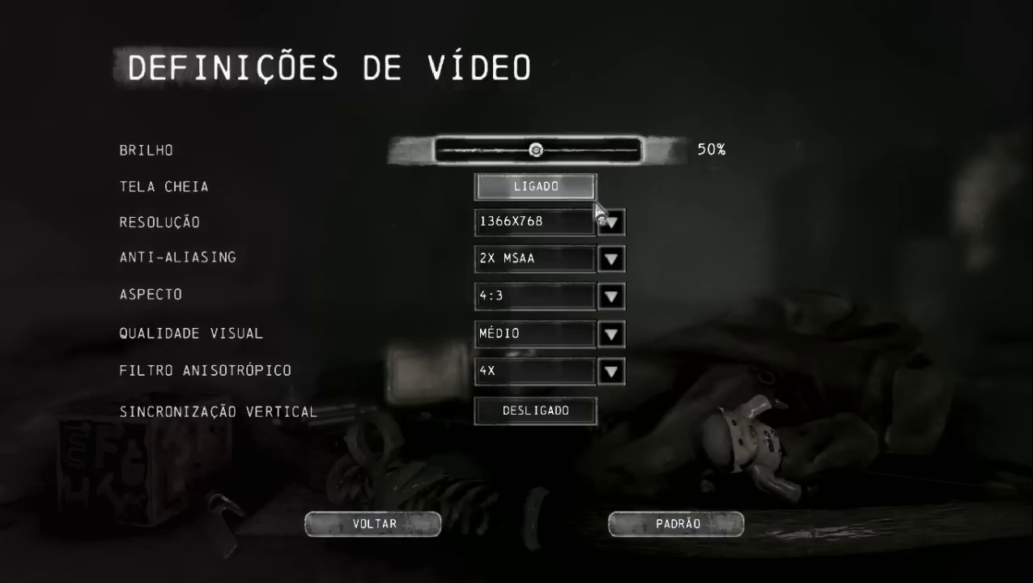
{"action": "left_click", "coordinate": [611, 222]}
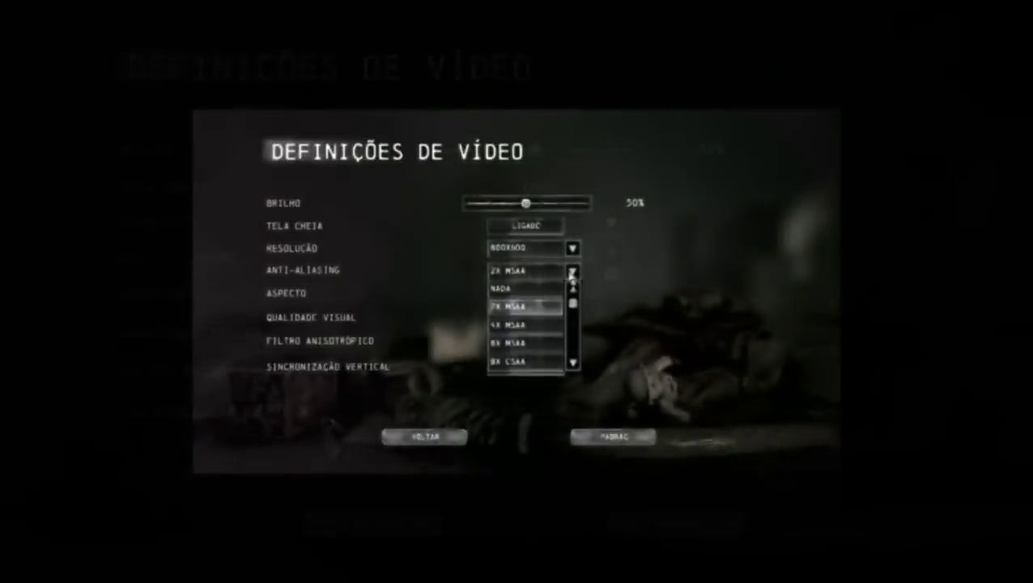
{"action": "left_click", "coordinate": [518, 288]}
{"action": "left_click", "coordinate": [564, 316]}
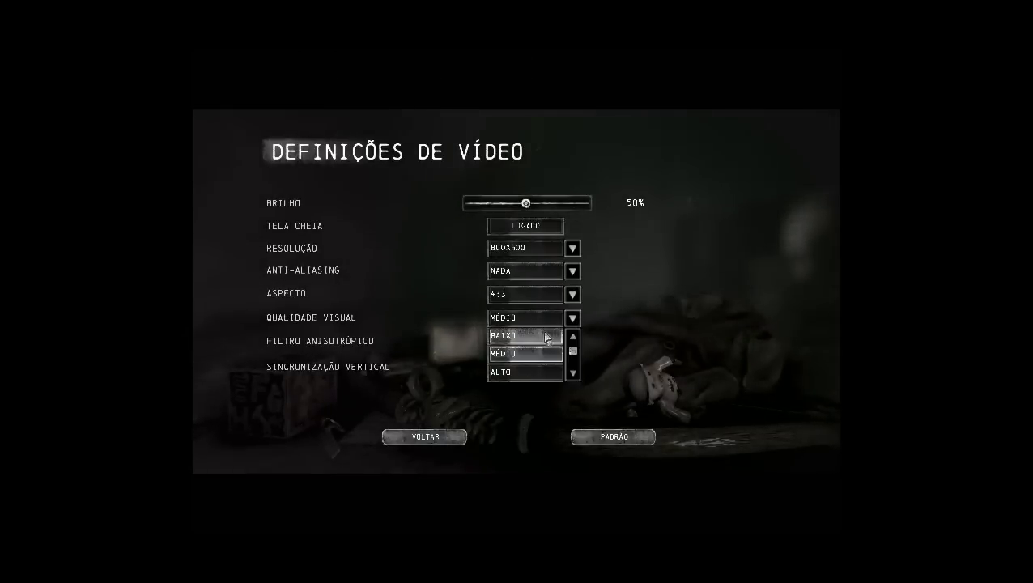
{"action": "left_click", "coordinate": [553, 334]}
Reselect Nada for anti-aliasing and Baixo for visual quality in the video settings
{"action": "left_click", "coordinate": [573, 272]}
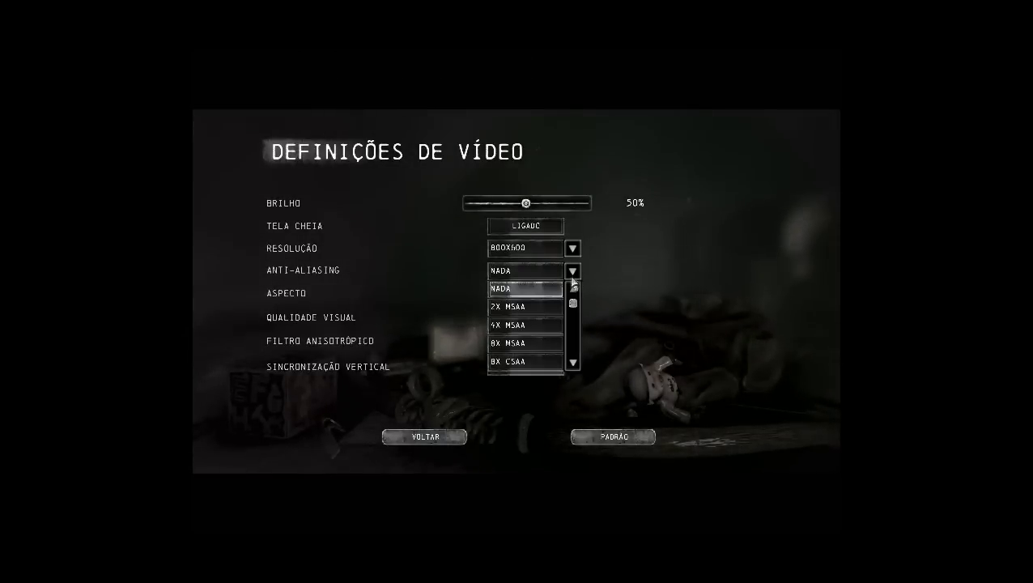
{"action": "left_click", "coordinate": [511, 288]}
{"action": "left_click", "coordinate": [571, 318]}
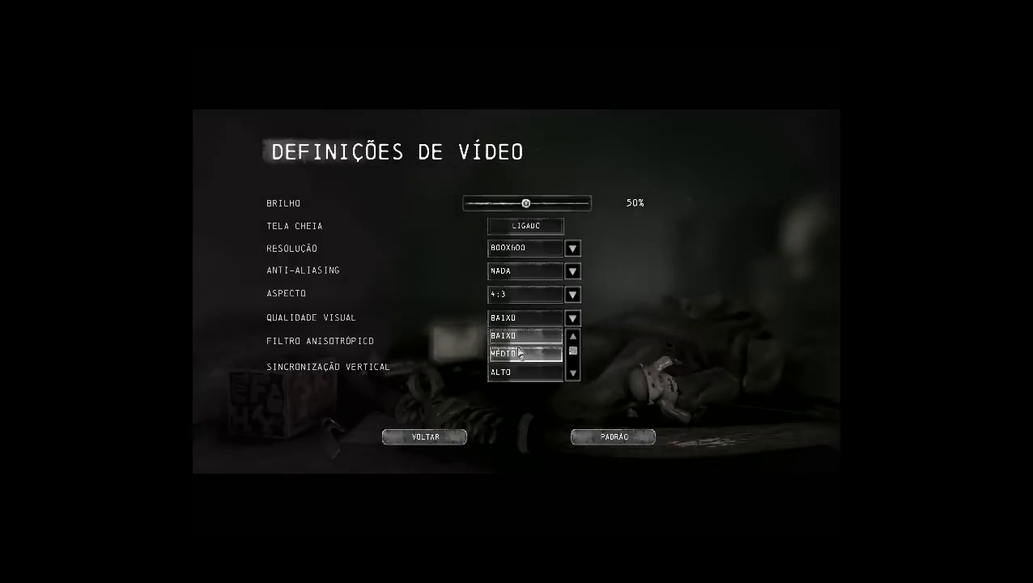
{"action": "left_click", "coordinate": [536, 333]}
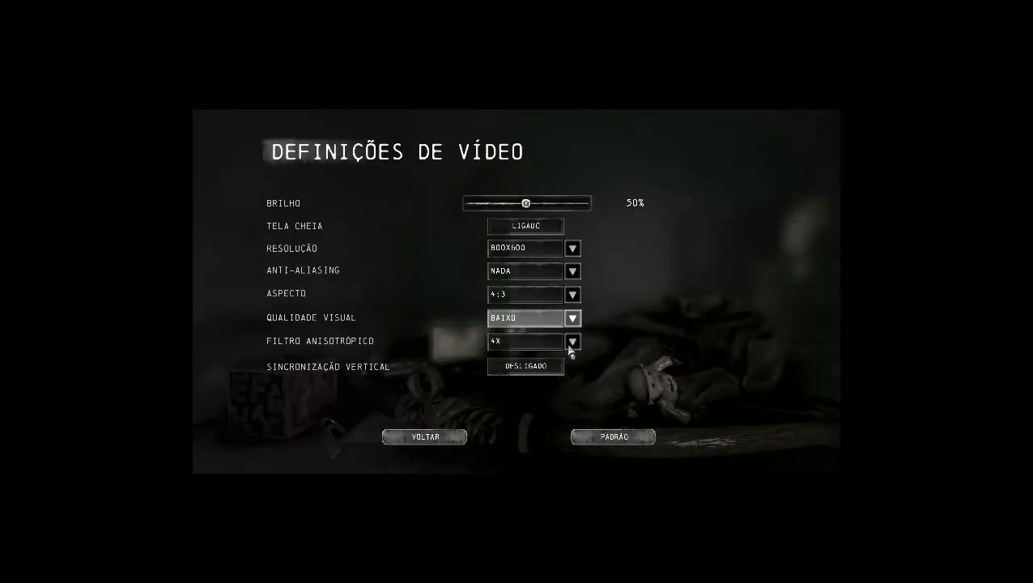
Set the anisotropic filter to Desligado, confirm leaving the video settings and return to the main menu
{"action": "left_click", "coordinate": [572, 343]}
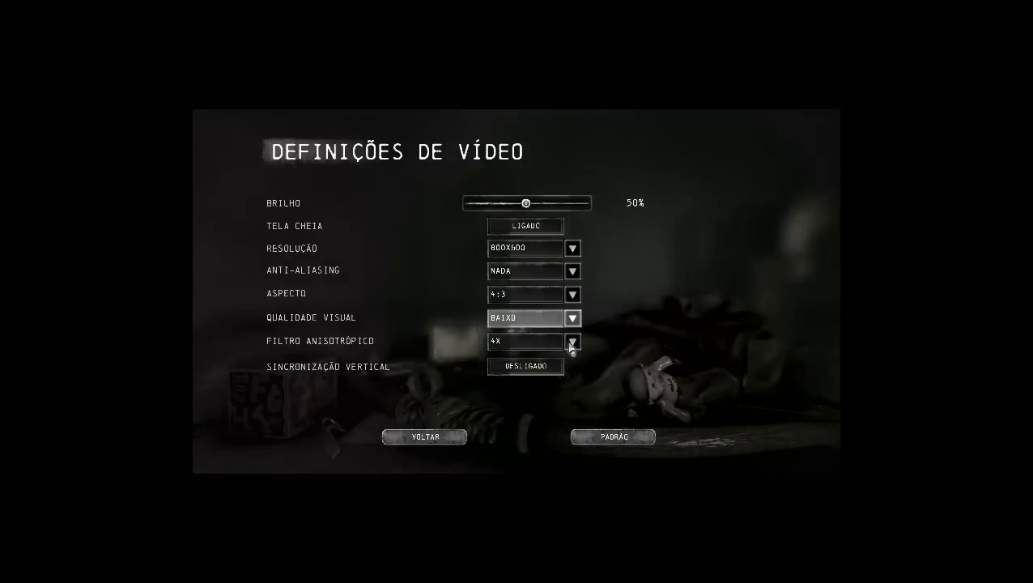
{"action": "left_click", "coordinate": [543, 361]}
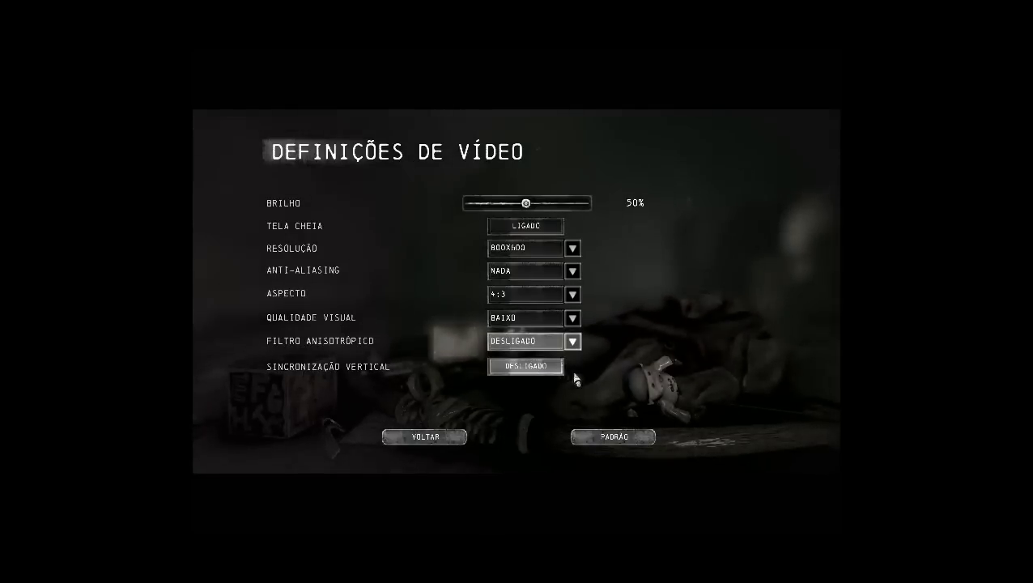
{"action": "left_click", "coordinate": [389, 442]}
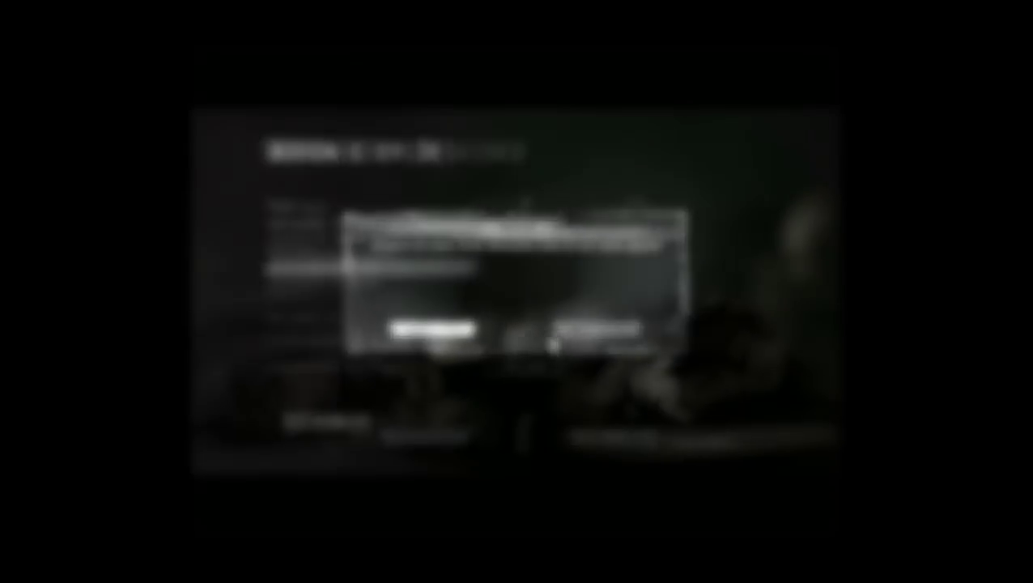
{"action": "left_click", "coordinate": [434, 333]}
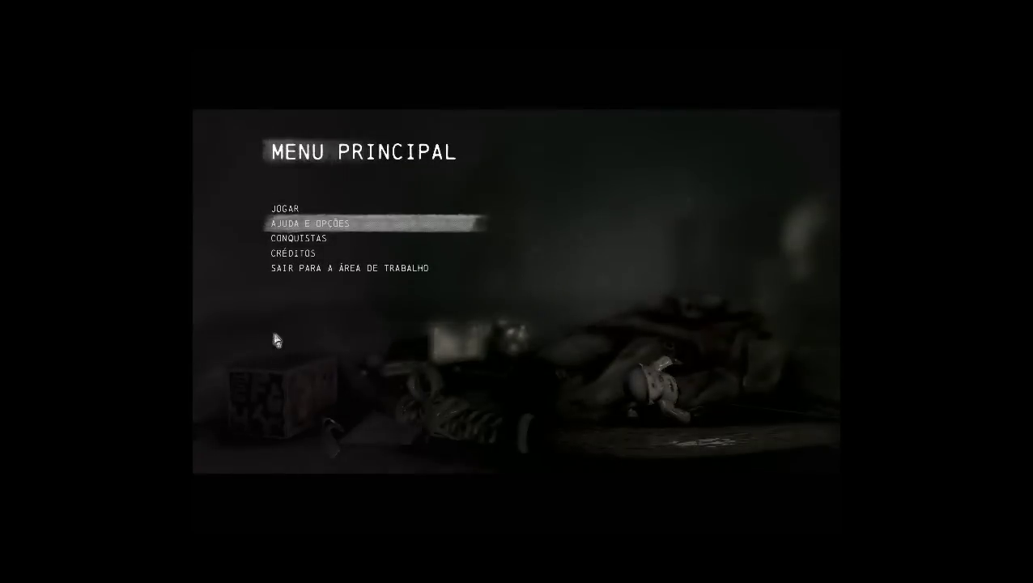